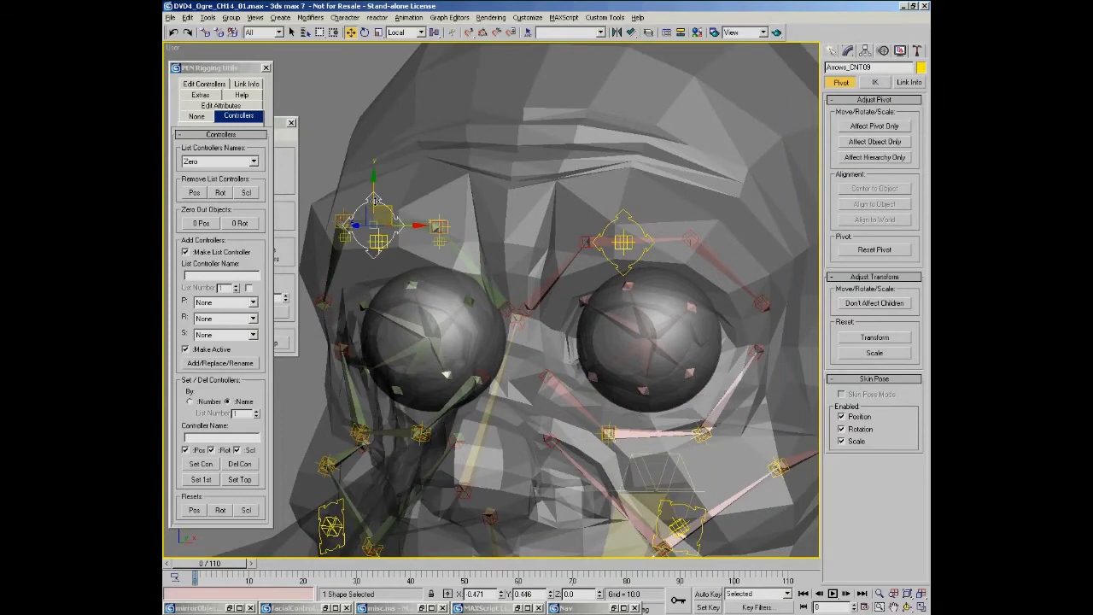
# Cancel the move of the right brow arrow control and bring up its controllers in the Nav track view
pyautogui.rightClick(497, 203)
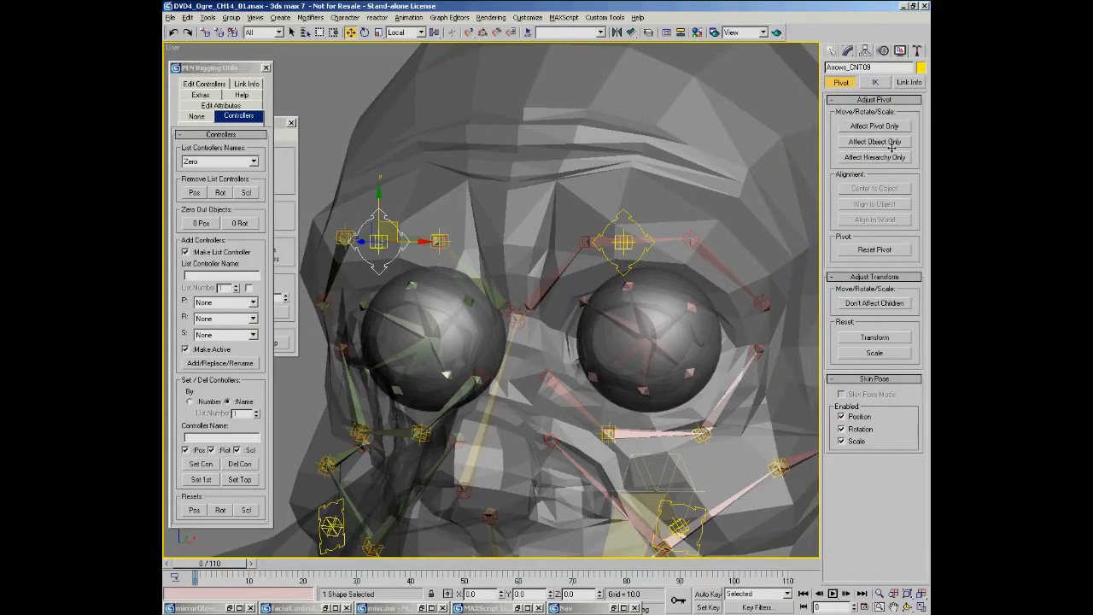
pyautogui.moveTo(587, 221); pyautogui.dragTo(574, 210, button='middle')
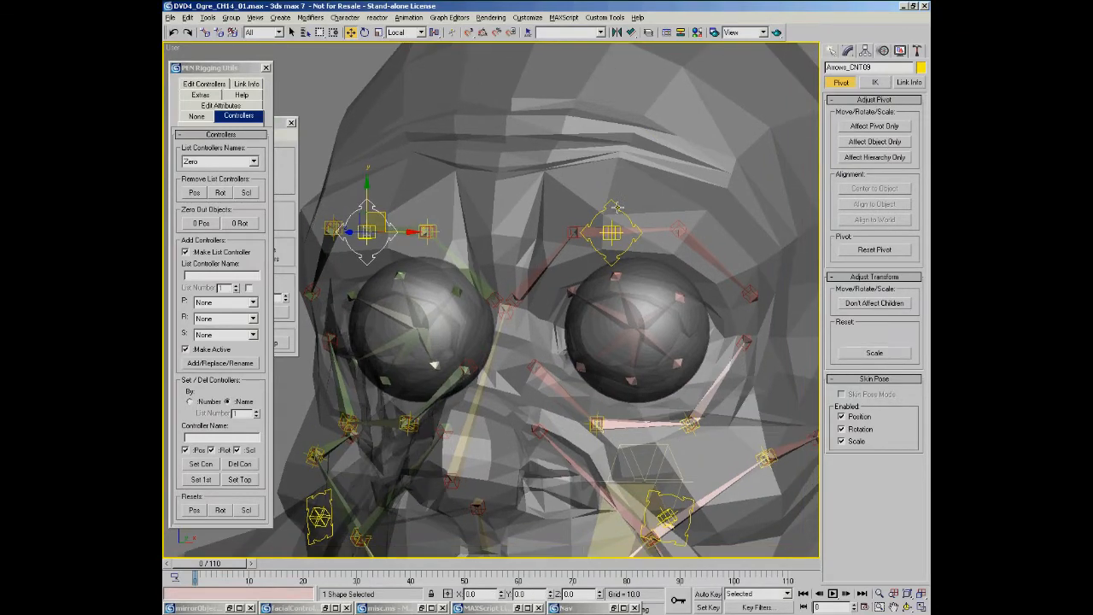
pyautogui.click(584, 608)
pyautogui.moveTo(522, 273); pyautogui.dragTo(511, 248, button='middle')
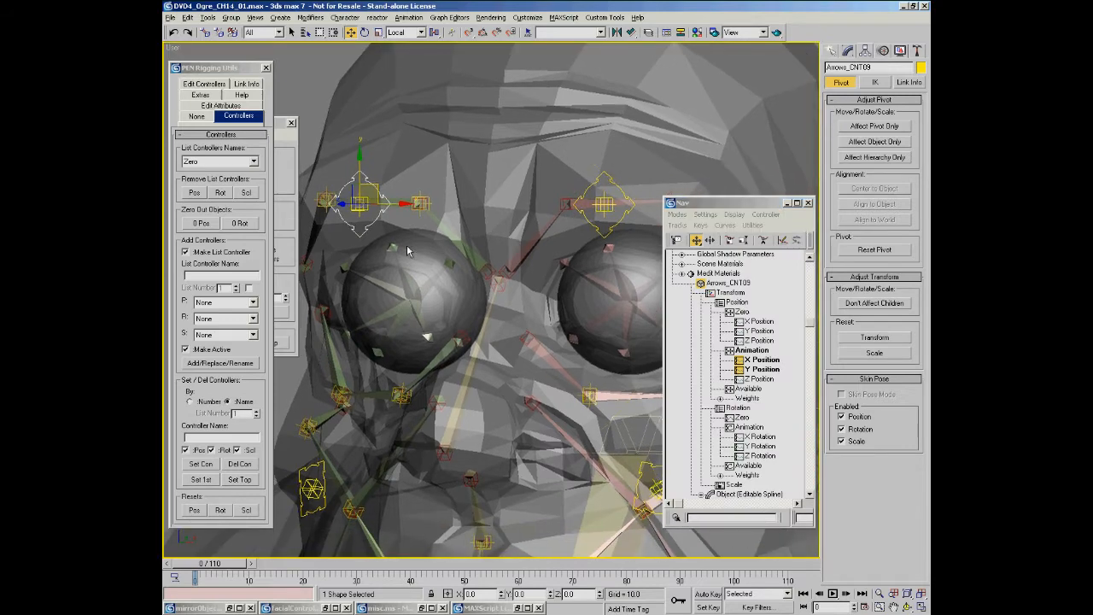
pyautogui.keyDown('alt'); pyautogui.moveTo(446, 253); pyautogui.dragTo(480, 266, button='middle'); pyautogui.keyUp('alt')
pyautogui.keyDown('ctrl'); pyautogui.keyDown('alt'); pyautogui.moveTo(440, 203); pyautogui.dragTo(453, 250, button='middle'); pyautogui.keyUp('alt'); pyautogui.keyUp('ctrl')
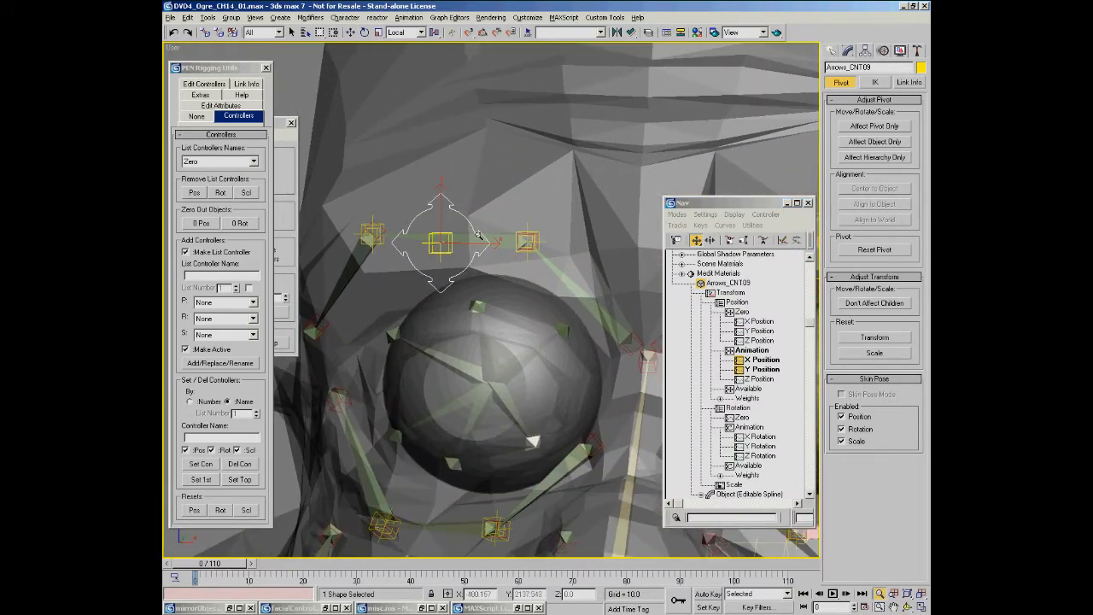
# Select the outer right brow point group and examine its controller hierarchy and its place above the eye
pyautogui.click(373, 233)
pyautogui.press('w')
pyautogui.keyDown('alt'); pyautogui.moveTo(511, 244); pyautogui.dragTo(359, 205, button='middle'); pyautogui.keyUp('alt')
pyautogui.keyDown('alt'); pyautogui.moveTo(444, 286); pyautogui.dragTo(484, 306, button='middle'); pyautogui.keyUp('alt')
pyautogui.hotkey('alt', 'z')
pyautogui.moveTo(444, 241); pyautogui.dragTo(446, 516)
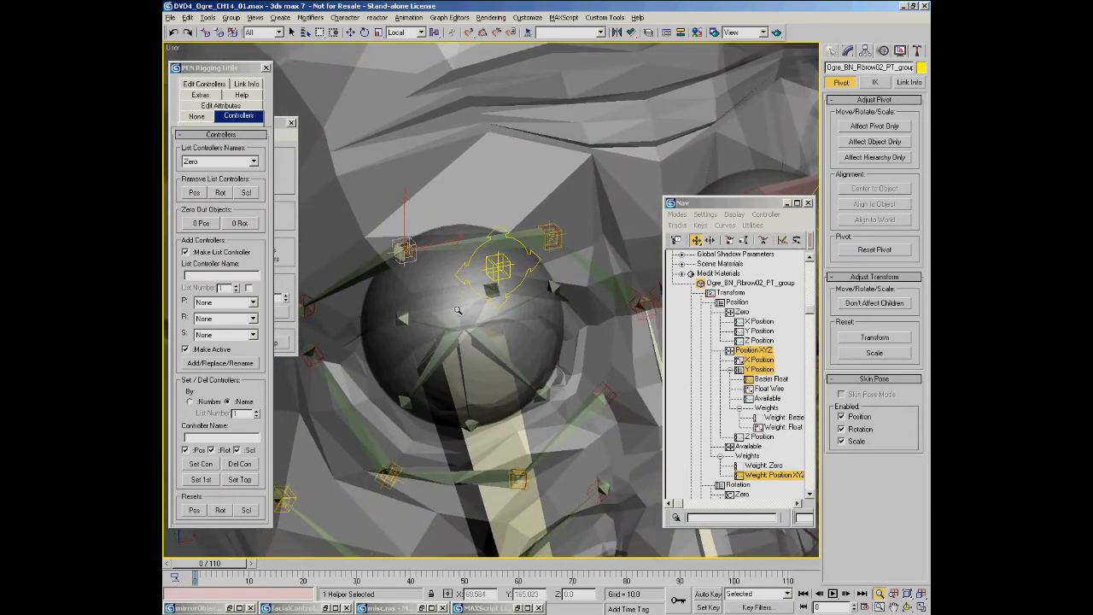
pyautogui.moveTo(408, 256); pyautogui.dragTo(413, 229)
pyautogui.moveTo(379, 261); pyautogui.dragTo(544, 240, button='middle')
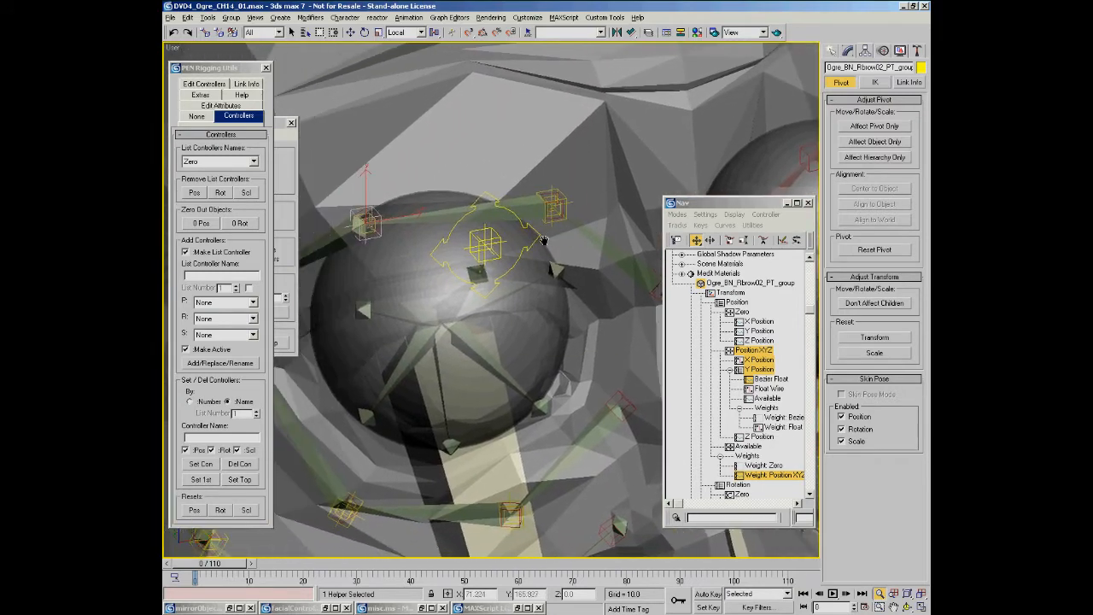
pyautogui.moveTo(695, 376); pyautogui.dragTo(685, 336)
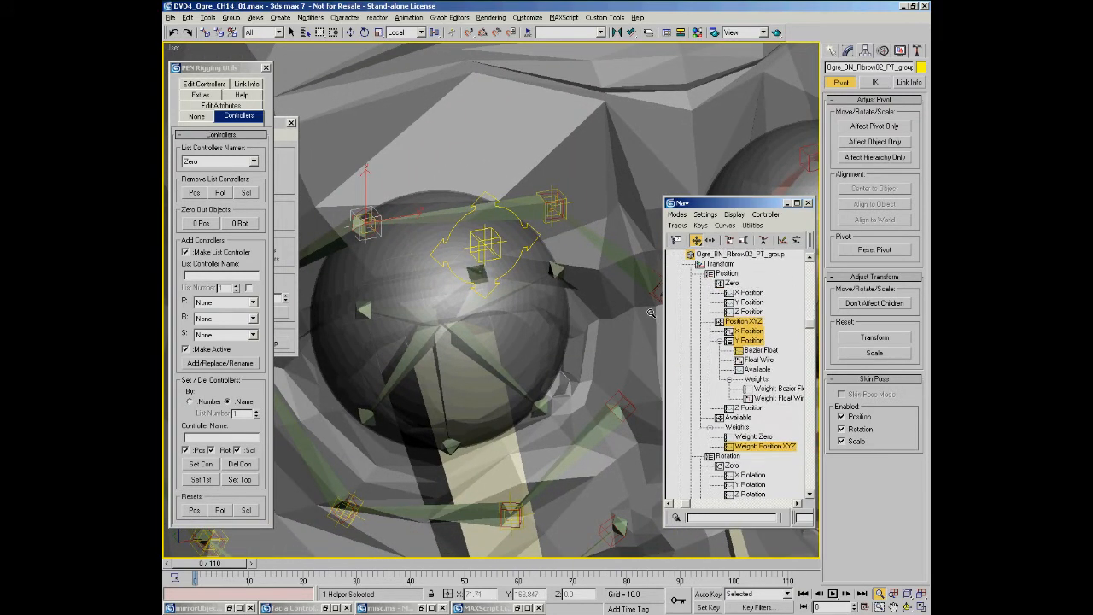
# Try moving the right brow arrow control along its X axis, and undo the move
pyautogui.keyDown('alt'); pyautogui.moveTo(409, 259); pyautogui.dragTo(537, 228, button='middle'); pyautogui.keyUp('alt')
pyautogui.rightClick(485, 179)
pyautogui.click(488, 175)
pyautogui.moveTo(539, 230)
pyautogui.mouseDown()
pyautogui.moveTo(559, 230)
pyautogui.moveTo(543, 231)
pyautogui.mouseUp()
pyautogui.hotkey('ctrl', 'z')
# Select the outer right brow point group again and open the wiring expression of its animated X Position
pyautogui.moveTo(527, 280); pyautogui.dragTo(398, 277, button='middle')
pyautogui.rightClick(358, 218)
pyautogui.click(358, 229)
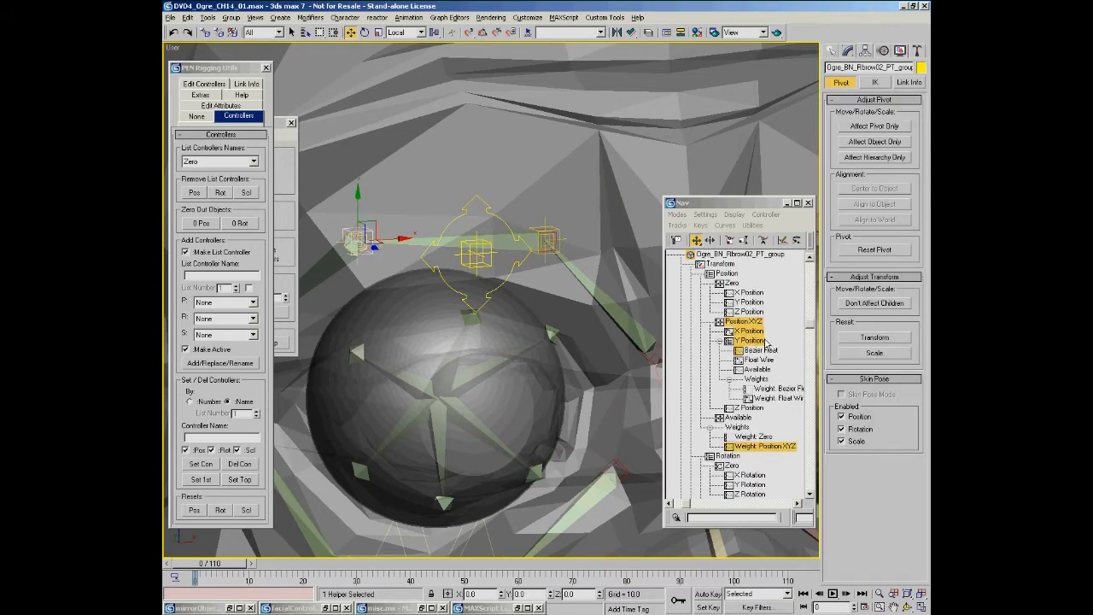
pyautogui.click(742, 331)
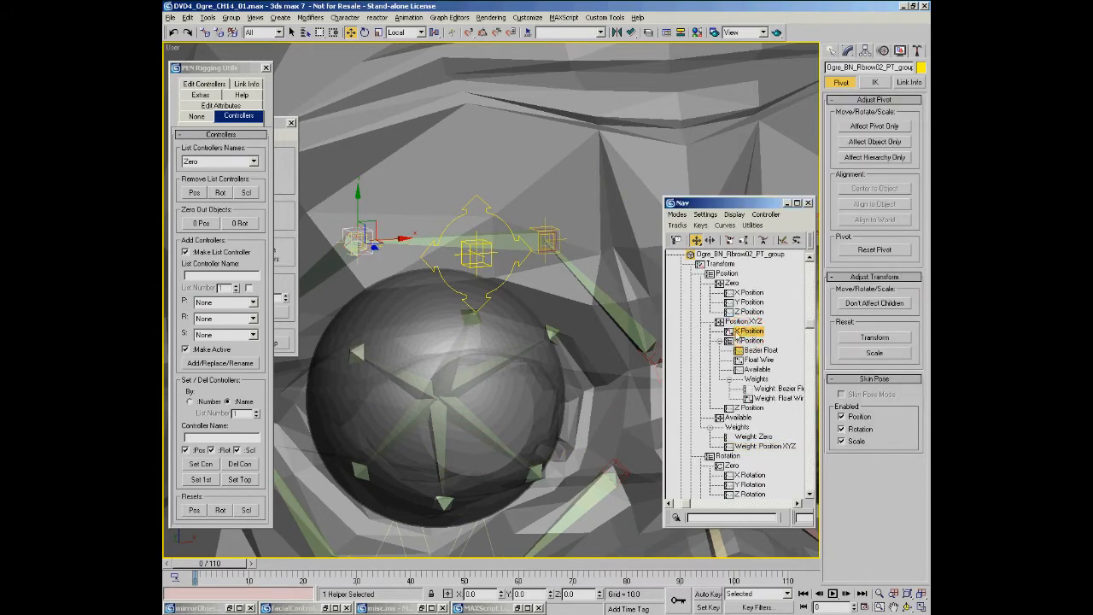
pyautogui.rightClick(759, 337)
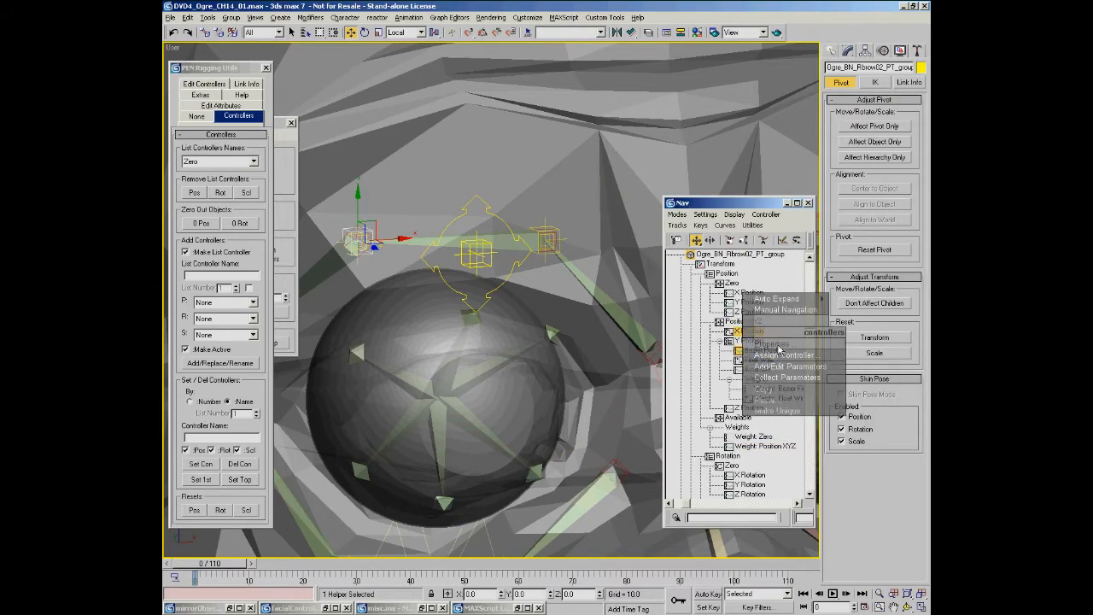
pyautogui.click(764, 342)
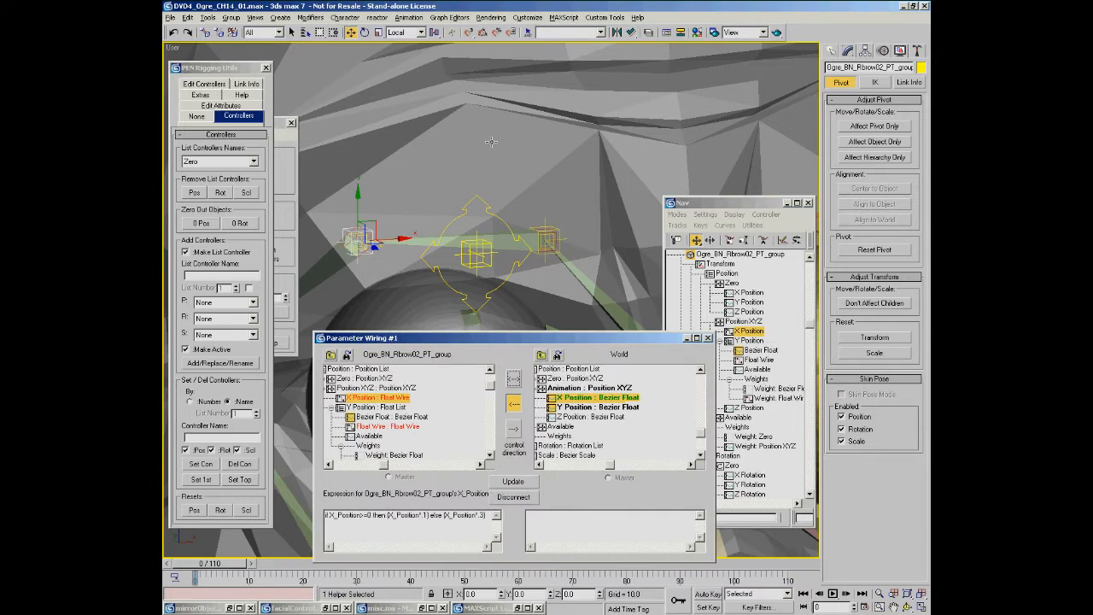
# Try moving the right brow arrow control against the X Position wiring, cancelling the move
pyautogui.click(489, 212)
pyautogui.moveTo(507, 250)
pyautogui.mouseDown()
pyautogui.moveTo(551, 248)
pyautogui.moveTo(461, 251)
pyautogui.moveTo(511, 254)
pyautogui.mouseUp()
pyautogui.rightClick(544, 248)
pyautogui.rightClick(511, 254)
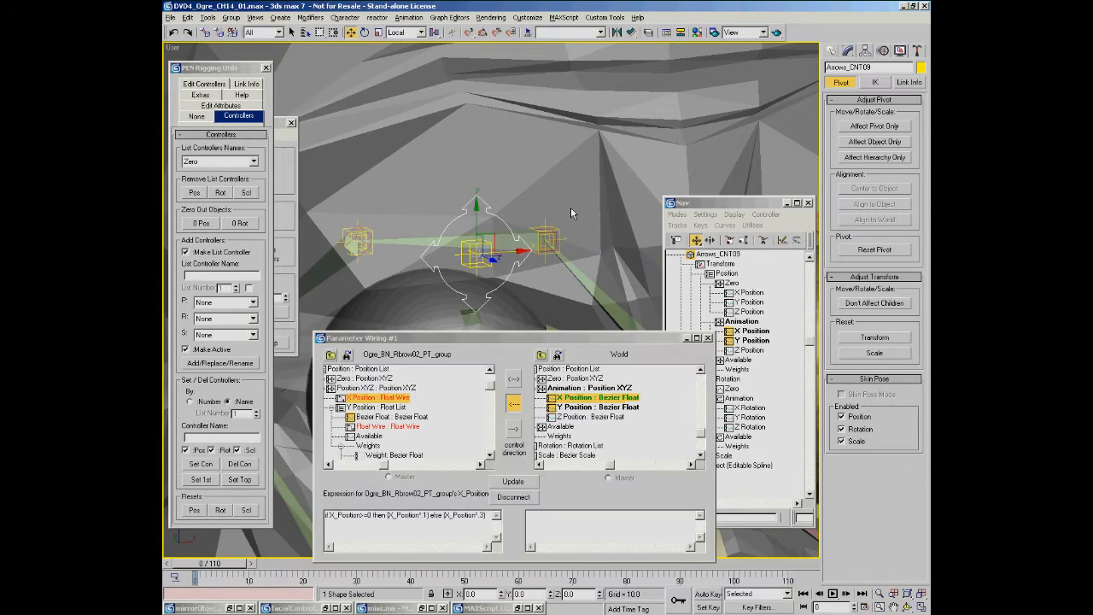
# Close the wiring window and examine the outer right brow group's Y Position list, including its Float Wire and wire weight
pyautogui.click(359, 218)
pyautogui.click(708, 337)
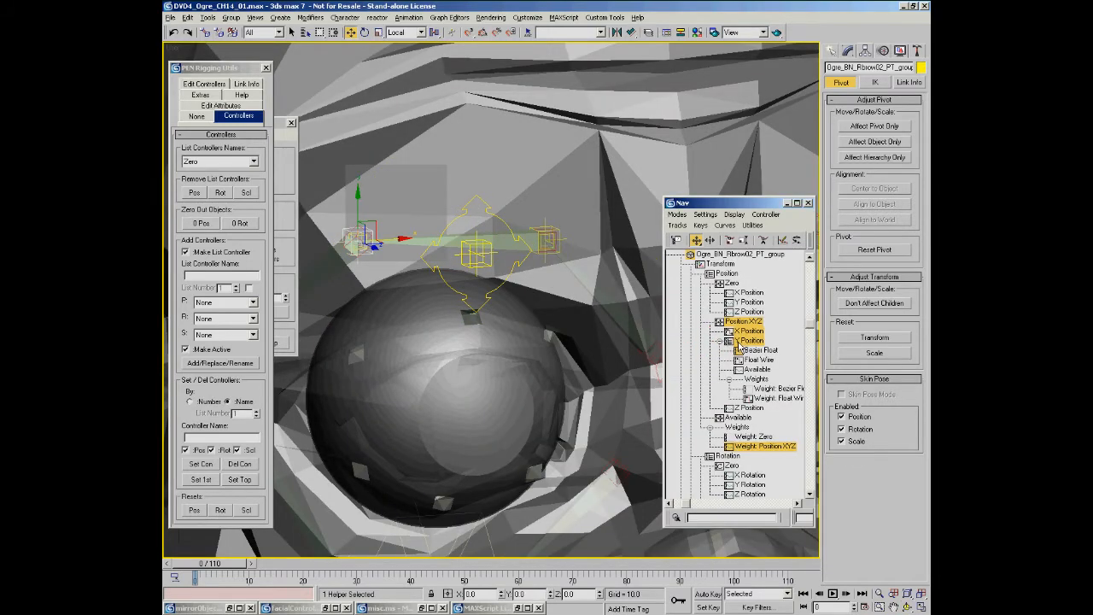
pyautogui.click(743, 341)
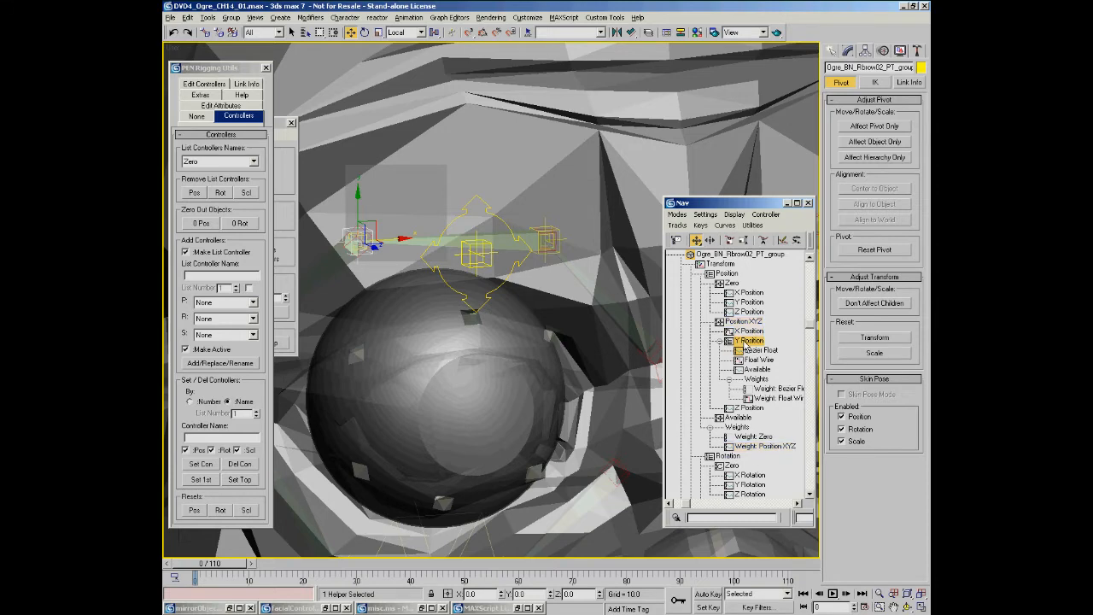
pyautogui.click(756, 360)
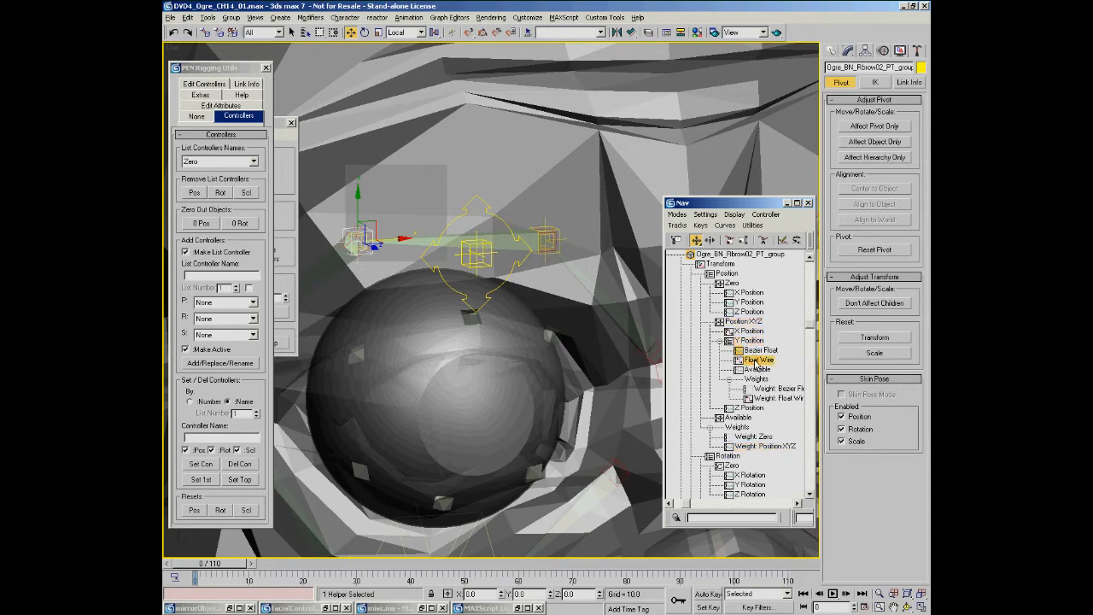
pyautogui.click(763, 400)
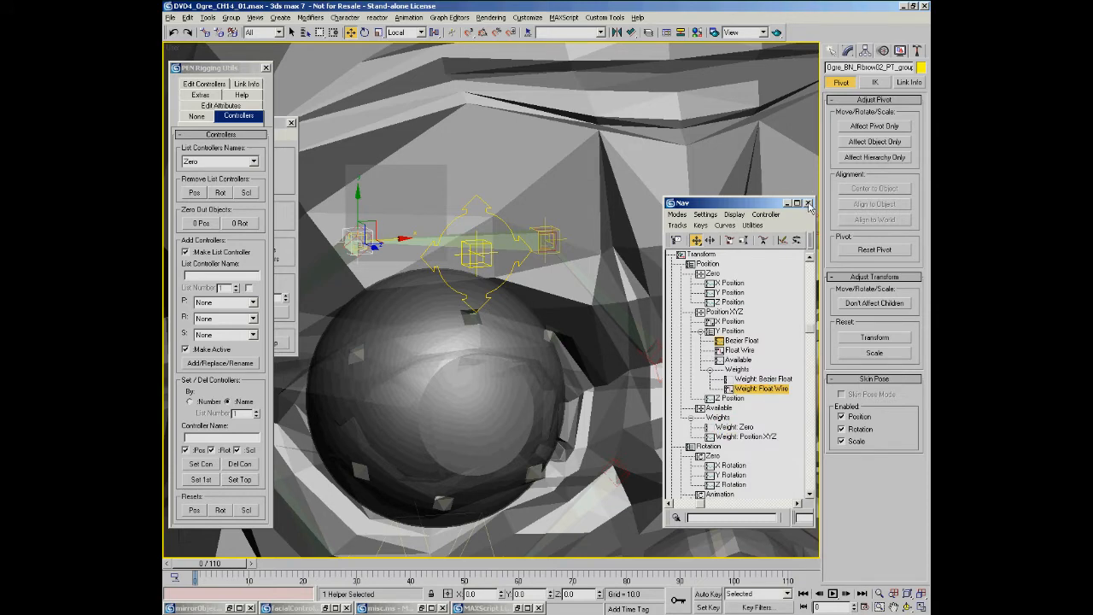
# Select both left brow point helpers and group each object separately with local alignment
pyautogui.moveTo(549, 212); pyautogui.dragTo(413, 200, button='middle')
pyautogui.scroll(-2, 403, 197)
pyautogui.keyDown('alt'); pyautogui.moveTo(534, 230); pyautogui.dragTo(500, 226, button='middle'); pyautogui.keyUp('alt')
pyautogui.scroll(3, 501, 226)
pyautogui.click(448, 226)
pyautogui.moveTo(564, 240); pyautogui.dragTo(472, 228, button='middle')
pyautogui.keyDown('ctrl'); pyautogui.click(568, 216); pyautogui.keyUp('ctrl')
pyautogui.moveTo(546, 216); pyautogui.dragTo(555, 186, button='middle')
pyautogui.click(277, 188)
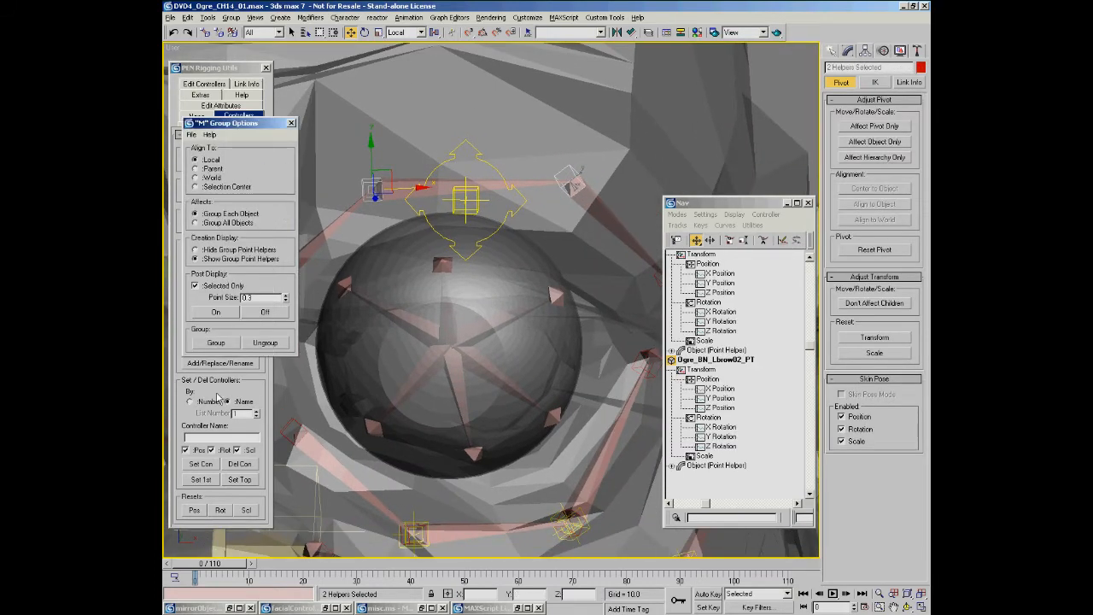
pyautogui.click(215, 343)
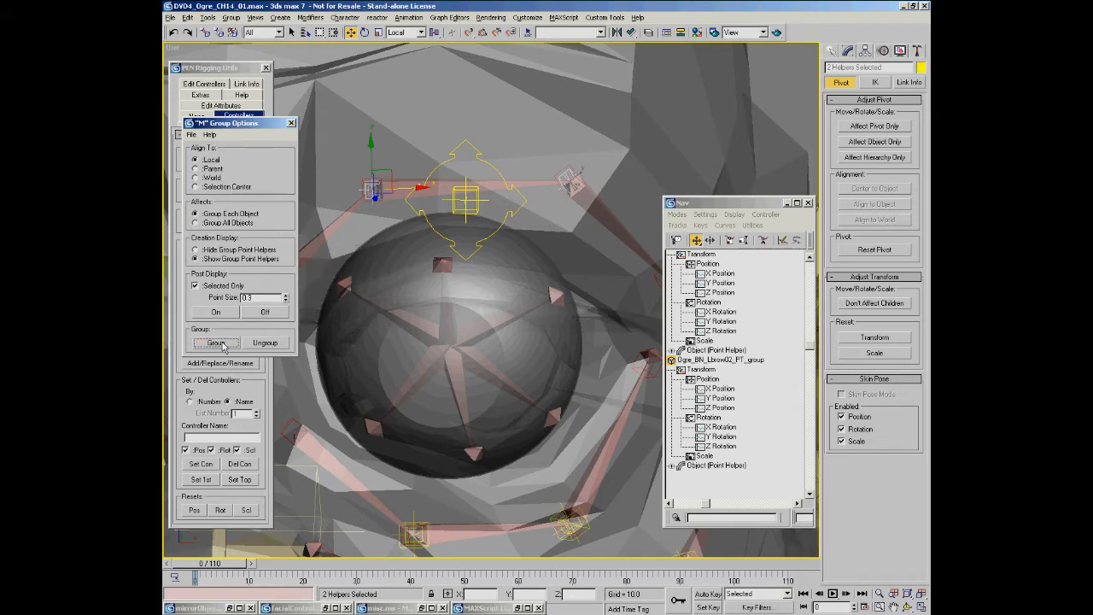
# Set the point size of the two left brow groups to 0.5 and turn their display on
pyautogui.click(284, 294)
pyautogui.click(285, 294)
pyautogui.click(220, 312)
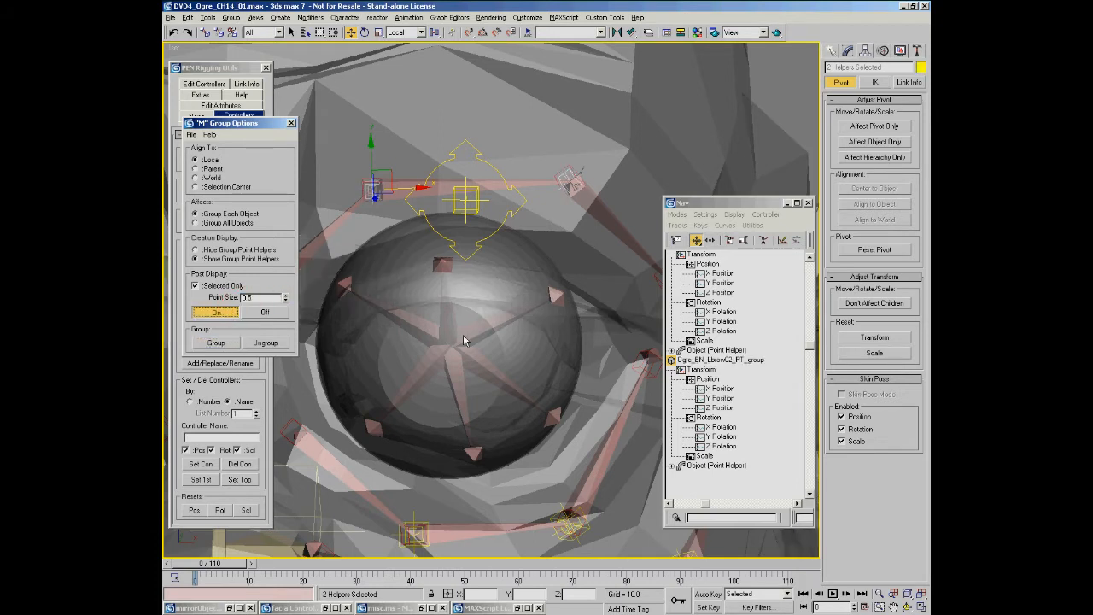
# With children unaffected, align the X, Y and Z orientation of both left brow groups to Arrows_CNT11
pyautogui.click(874, 304)
pyautogui.rightClick(501, 291)
pyautogui.click(509, 276)
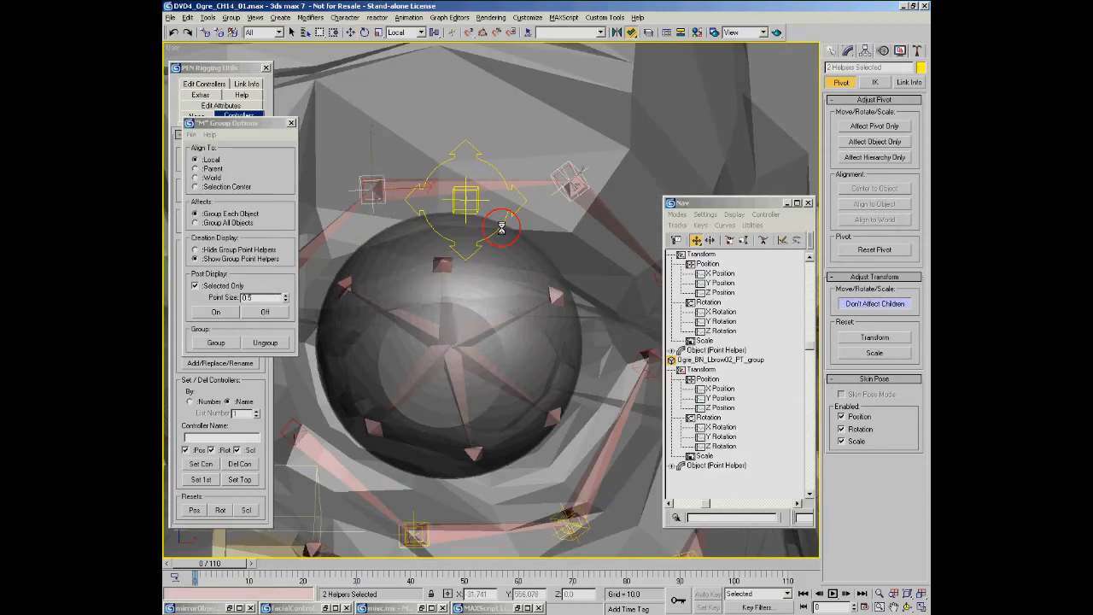
pyautogui.click(575, 177)
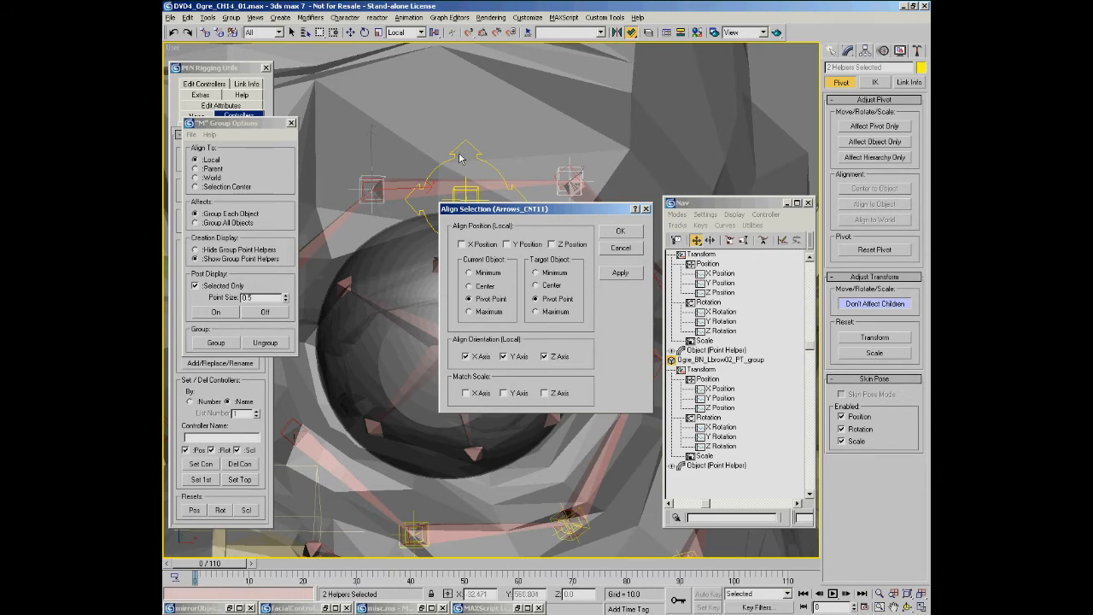
pyautogui.click(620, 234)
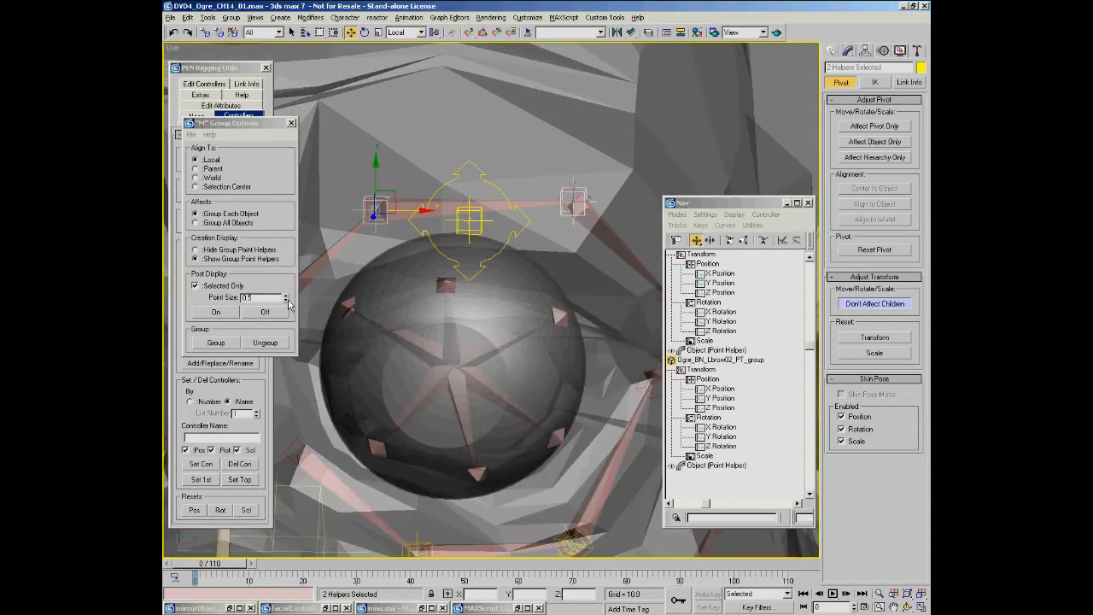
# Reduce the point size to 0.3 and add a second parent group to each left brow group
pyautogui.click(286, 299)
pyautogui.click(285, 300)
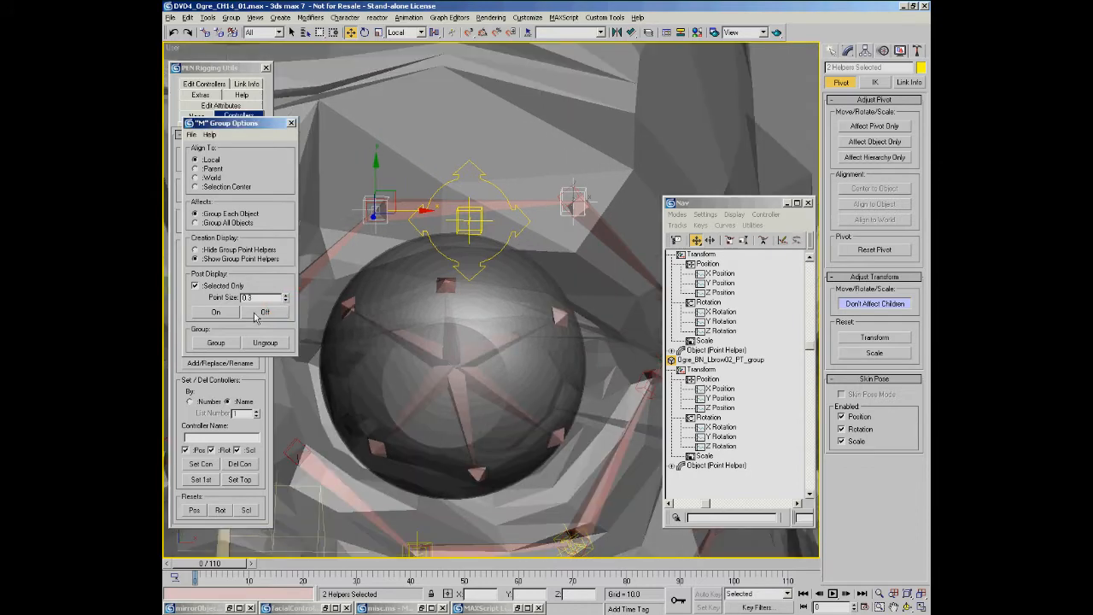
pyautogui.click(219, 344)
pyautogui.scroll(-4, 444, 296)
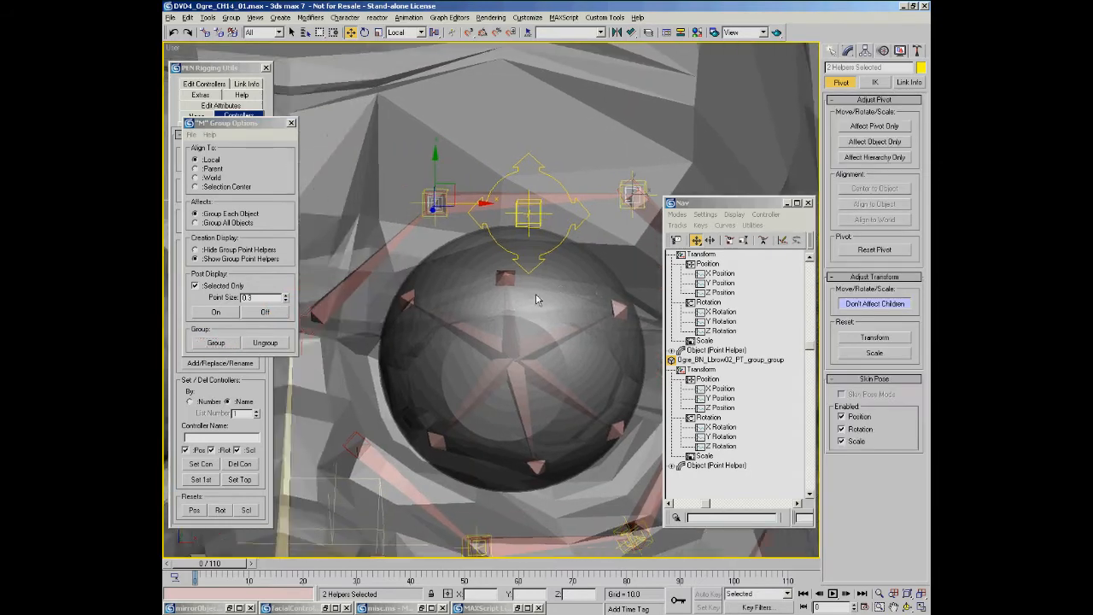
# Select the parent of the new left brow groups and examine where it sits in the face rig
pyautogui.keyDown('alt'); pyautogui.moveTo(445, 295); pyautogui.dragTo(467, 304, button='middle'); pyautogui.keyUp('alt')
pyautogui.press('pageup')
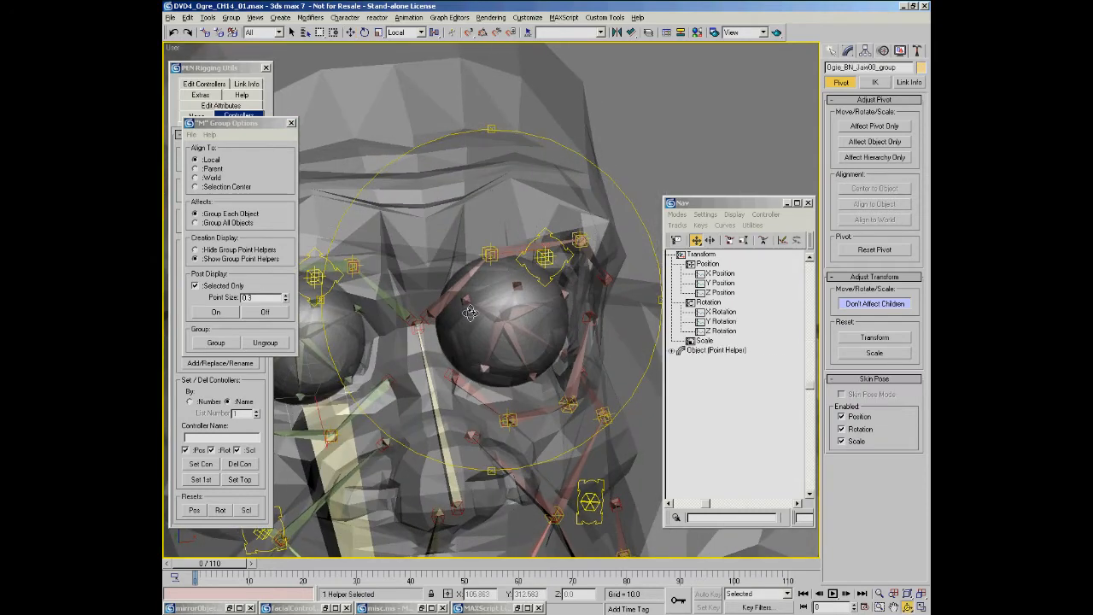
pyautogui.keyDown('alt'); pyautogui.moveTo(484, 382); pyautogui.dragTo(312, 293, button='middle'); pyautogui.keyUp('alt')
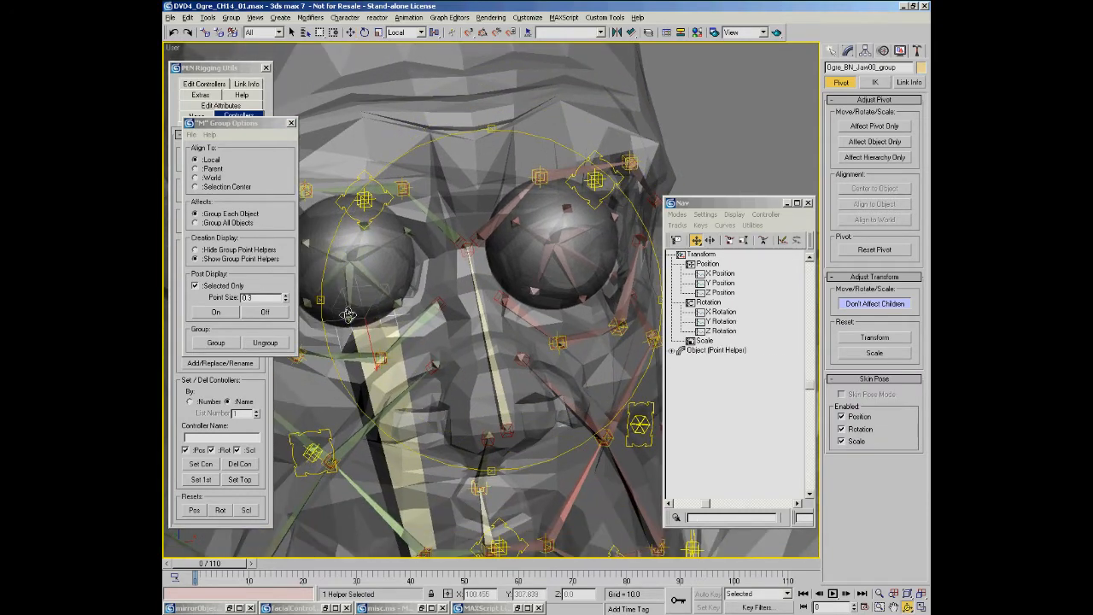
pyautogui.keyDown('alt'); pyautogui.moveTo(487, 298); pyautogui.dragTo(515, 263, button='middle'); pyautogui.keyUp('alt')
pyautogui.keyDown('ctrl'); pyautogui.keyDown('alt'); pyautogui.moveTo(578, 200); pyautogui.dragTo(579, 163, button='middle'); pyautogui.keyUp('alt'); pyautogui.keyUp('ctrl')
pyautogui.moveTo(534, 208); pyautogui.dragTo(461, 219, button='middle')
pyautogui.moveTo(461, 220)
pyautogui.keyDown('ctrl'); pyautogui.keyDown('alt'); pyautogui.mouseDown(button='middle')
pyautogui.moveTo(458, 191)
pyautogui.moveTo(496, 188)
pyautogui.moveTo(458, 104)
pyautogui.moveTo(452, 236)
pyautogui.mouseUp(button='middle'); pyautogui.keyUp('alt'); pyautogui.keyUp('ctrl')
pyautogui.click(460, 248)
pyautogui.moveTo(473, 394); pyautogui.dragTo(507, 261, button='middle')
pyautogui.scroll(-5, 505, 264)
pyautogui.click(451, 355)
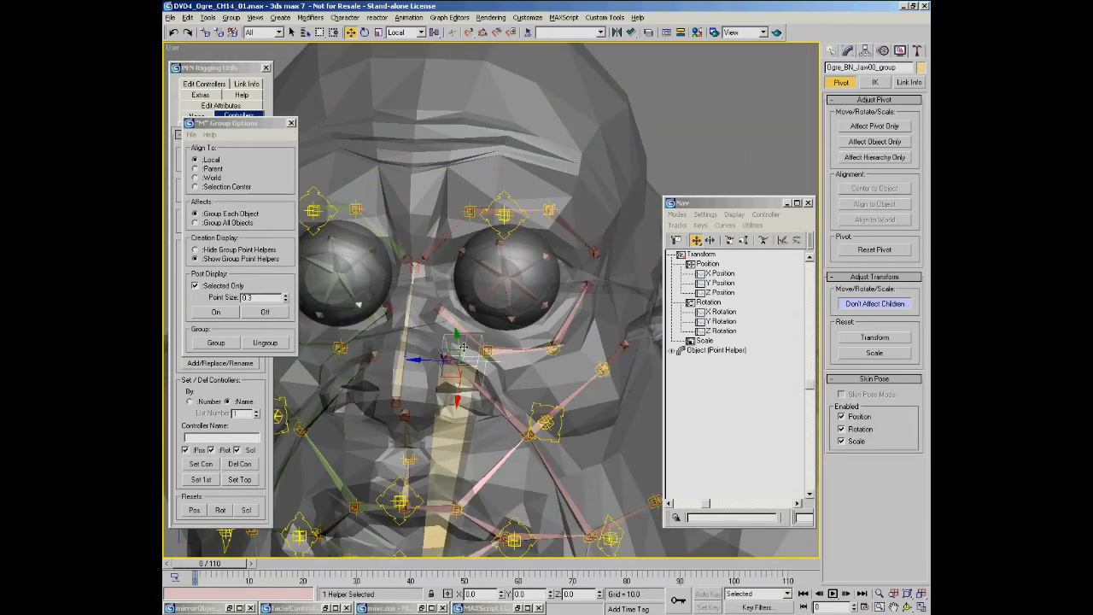
pyautogui.scroll(8, 496, 184)
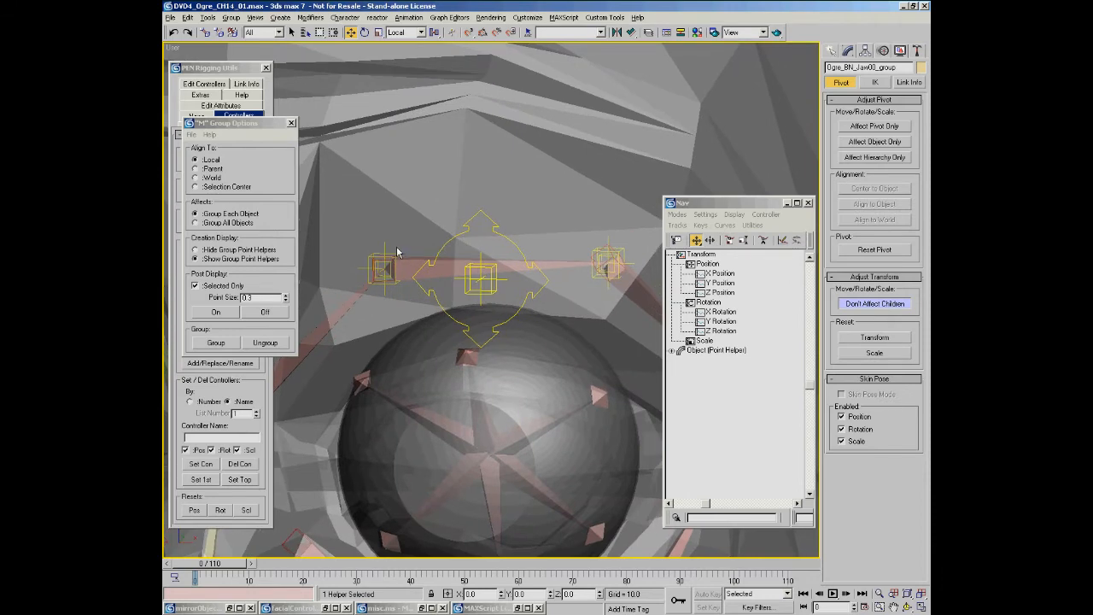
# Select the inner and outer left brow point groups and zero out their position and rotation
pyautogui.click(384, 265)
pyautogui.moveTo(521, 273)
pyautogui.mouseDown(button='middle')
pyautogui.moveTo(514, 258)
pyautogui.moveTo(507, 287)
pyautogui.moveTo(500, 271)
pyautogui.moveTo(508, 271)
pyautogui.mouseUp(button='middle')
pyautogui.keyDown('ctrl'); pyautogui.click(586, 213); pyautogui.keyUp('ctrl')
pyautogui.click(257, 382)
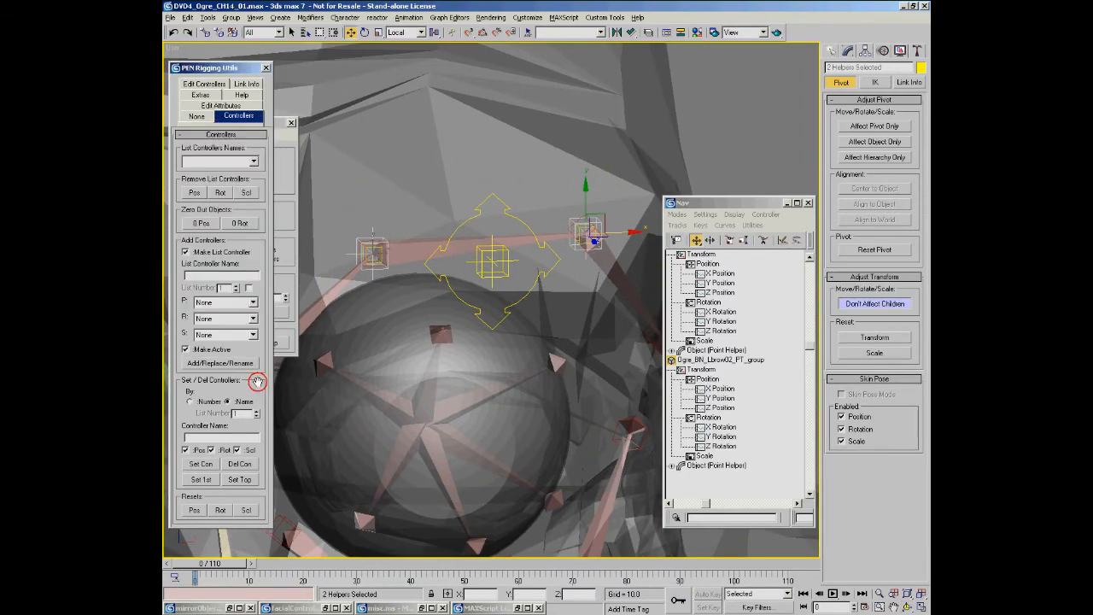
pyautogui.click(202, 223)
pyautogui.click(240, 223)
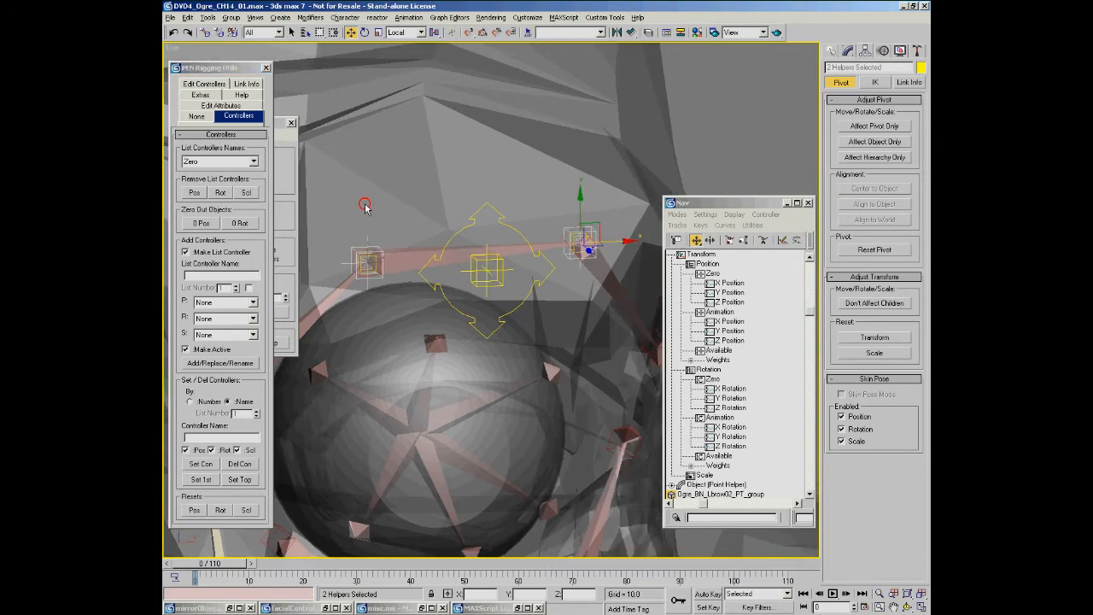
# Assign a Float List controller to the inner left brow group's animated Y Position and expand its tracks
pyautogui.click(383, 279)
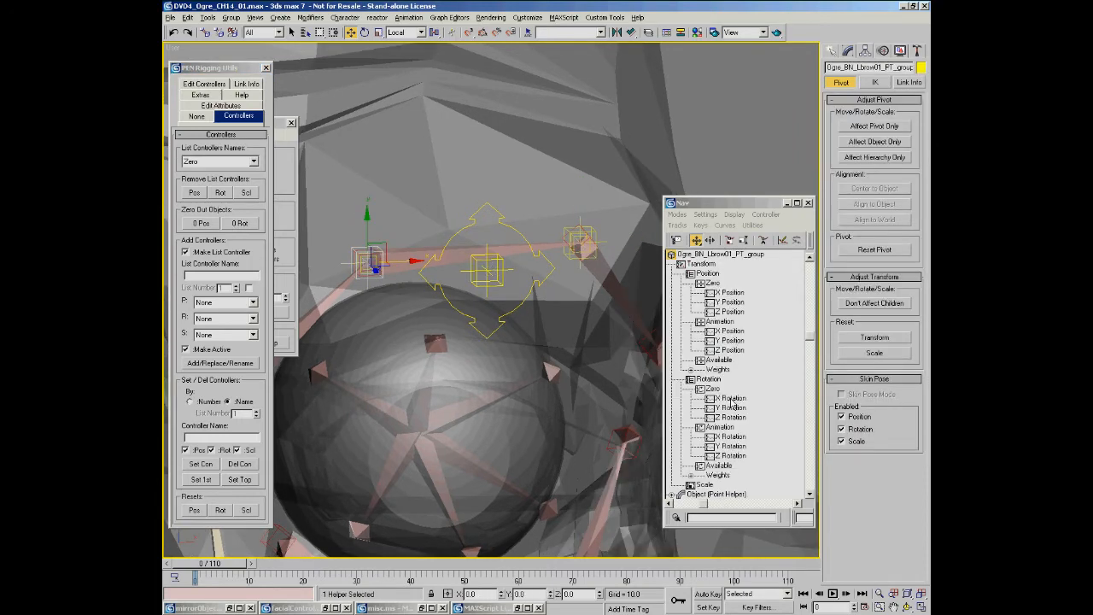
pyautogui.click(725, 341)
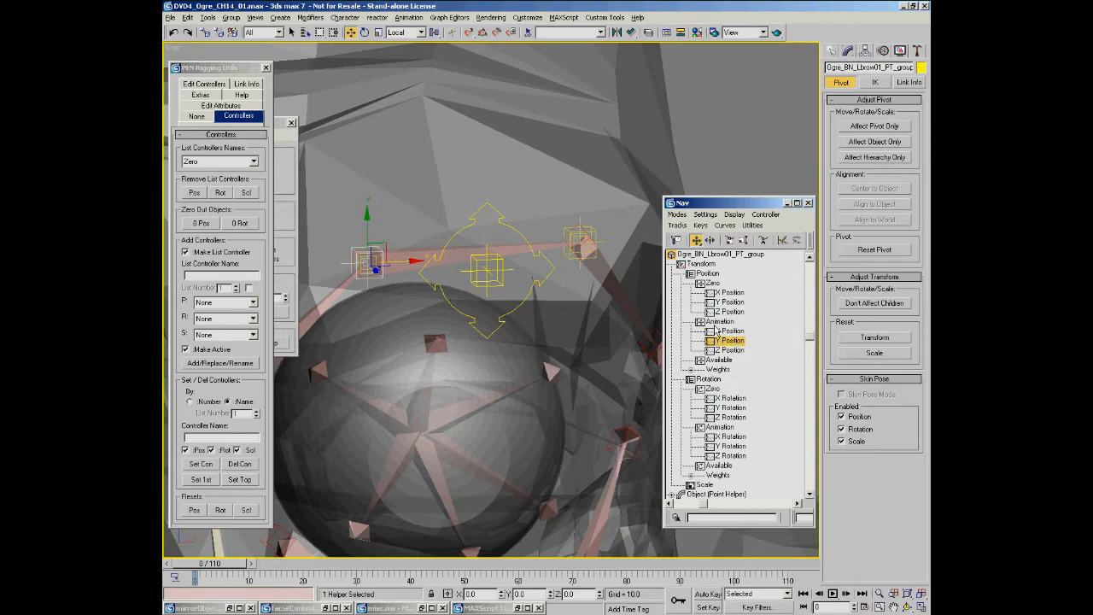
pyautogui.rightClick(729, 345)
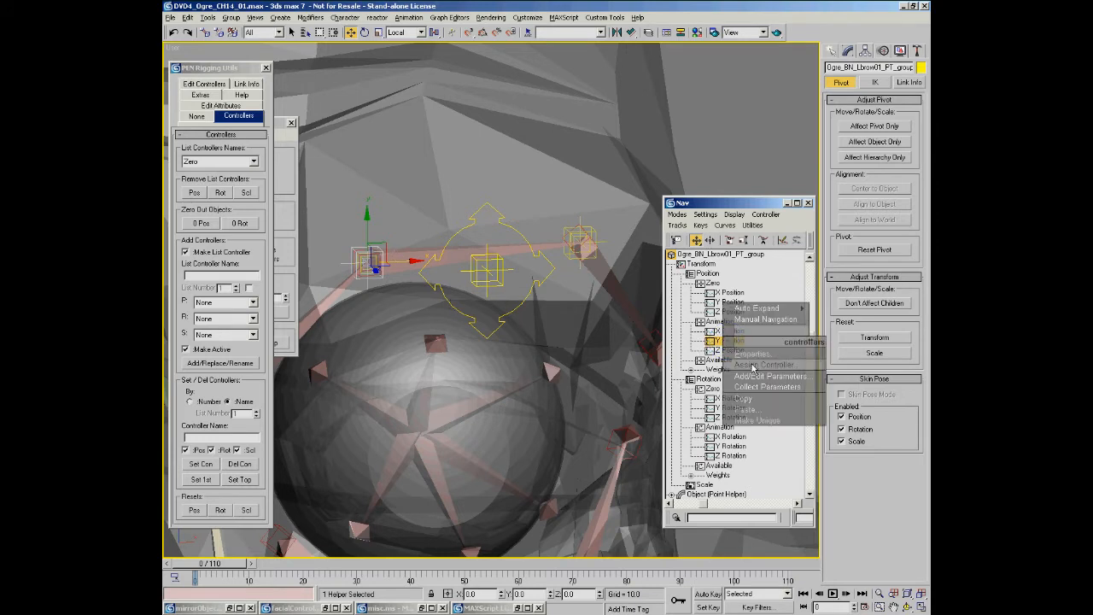
pyautogui.click(753, 364)
pyautogui.doubleClick(495, 285)
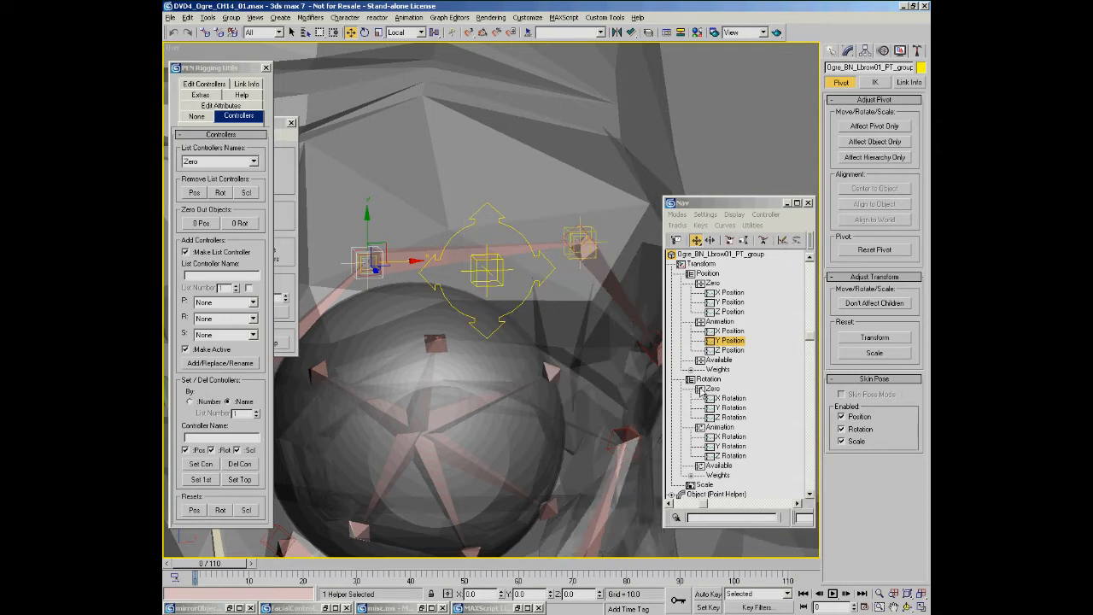
pyautogui.click(699, 340)
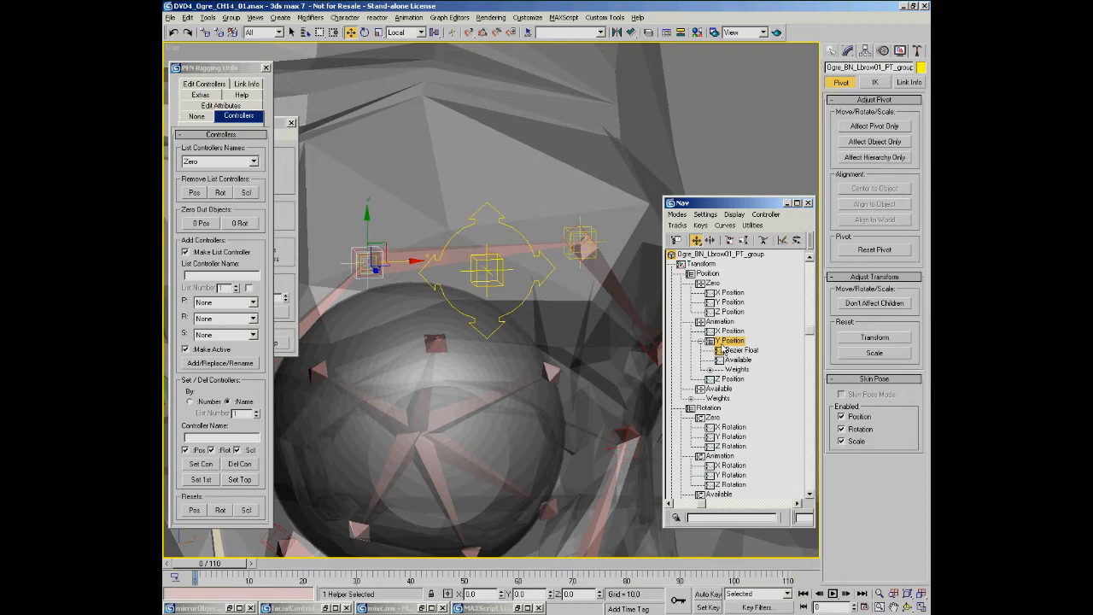
# Examine the Bezier Float, Available and Weights tracks in the inner left brow group's animated Y Position list
pyautogui.click(736, 352)
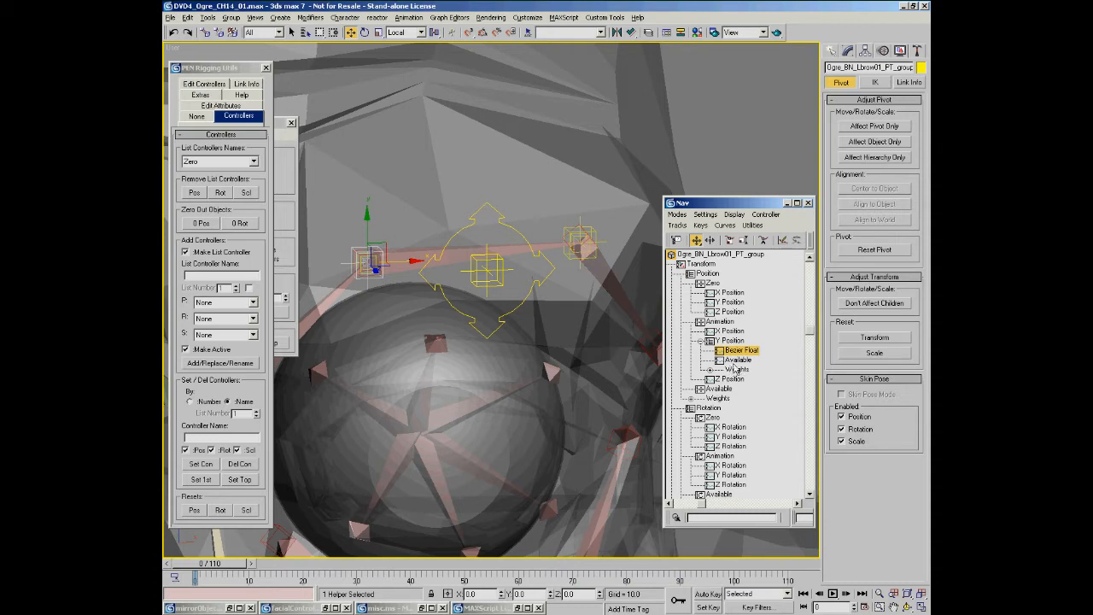
pyautogui.click(736, 361)
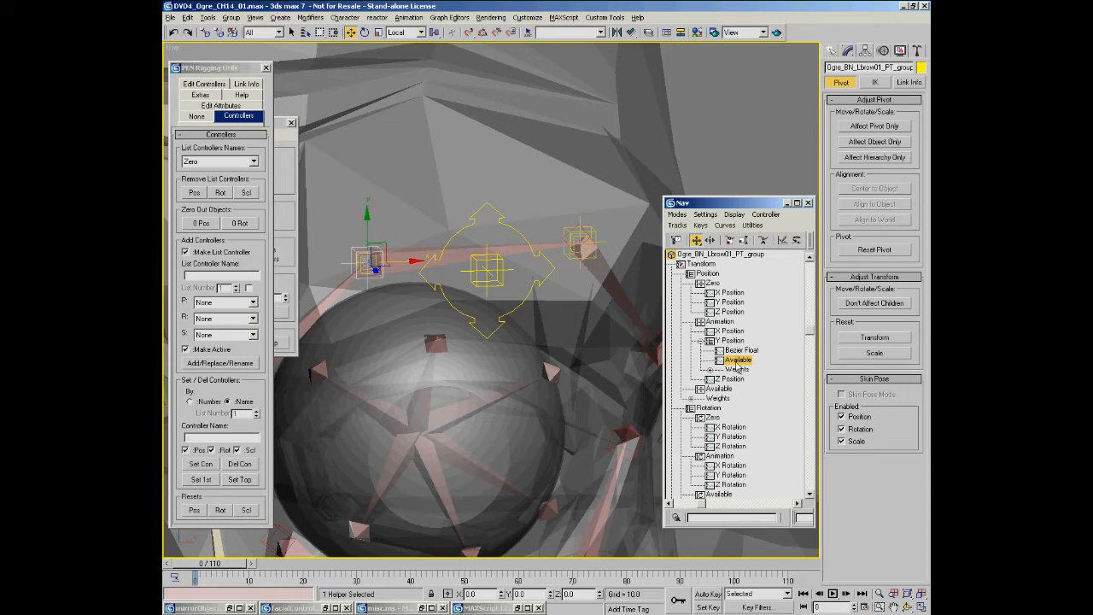
pyautogui.click(709, 369)
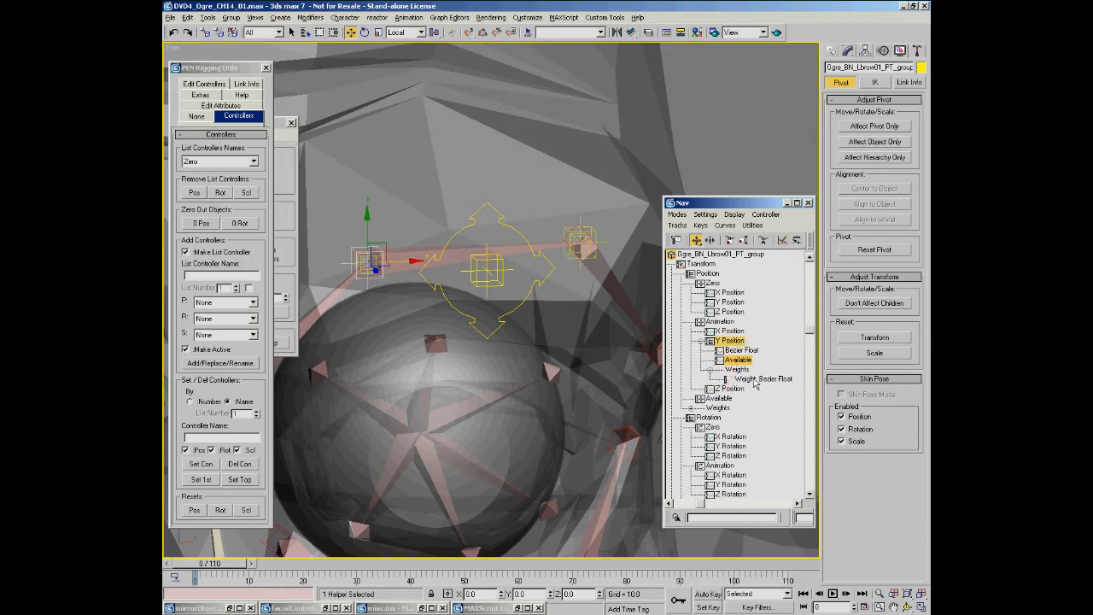
pyautogui.click(739, 351)
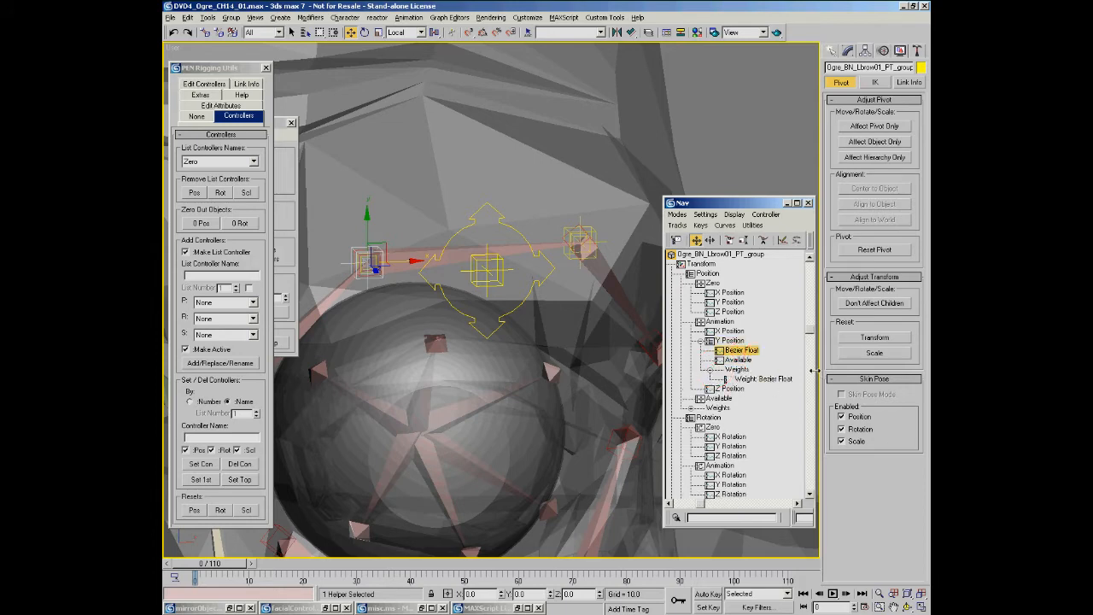
pyautogui.click(741, 361)
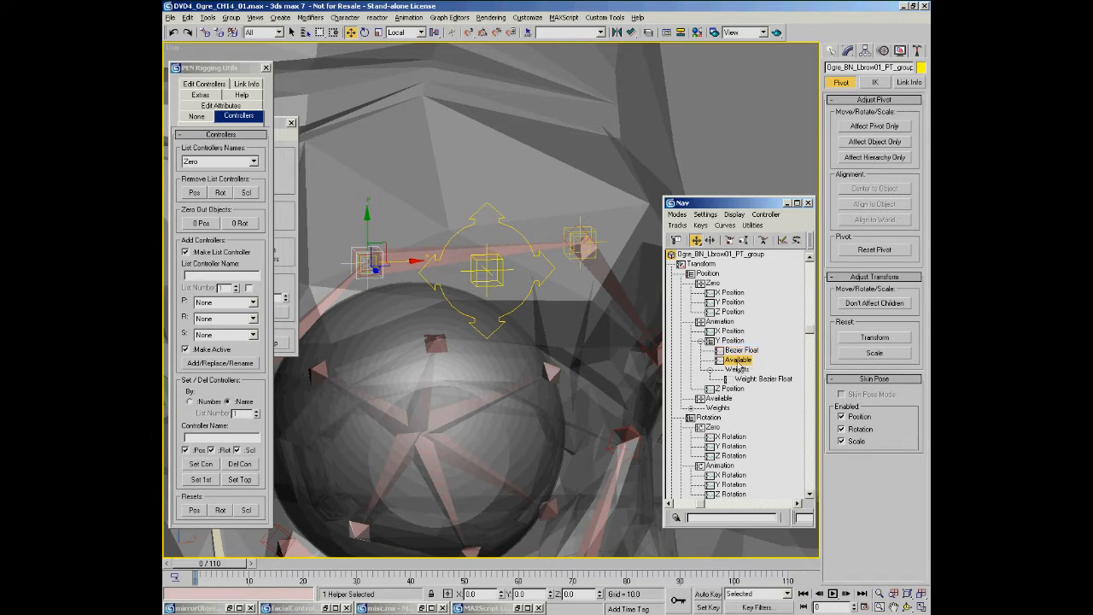
pyautogui.click(737, 350)
pyautogui.click(738, 359)
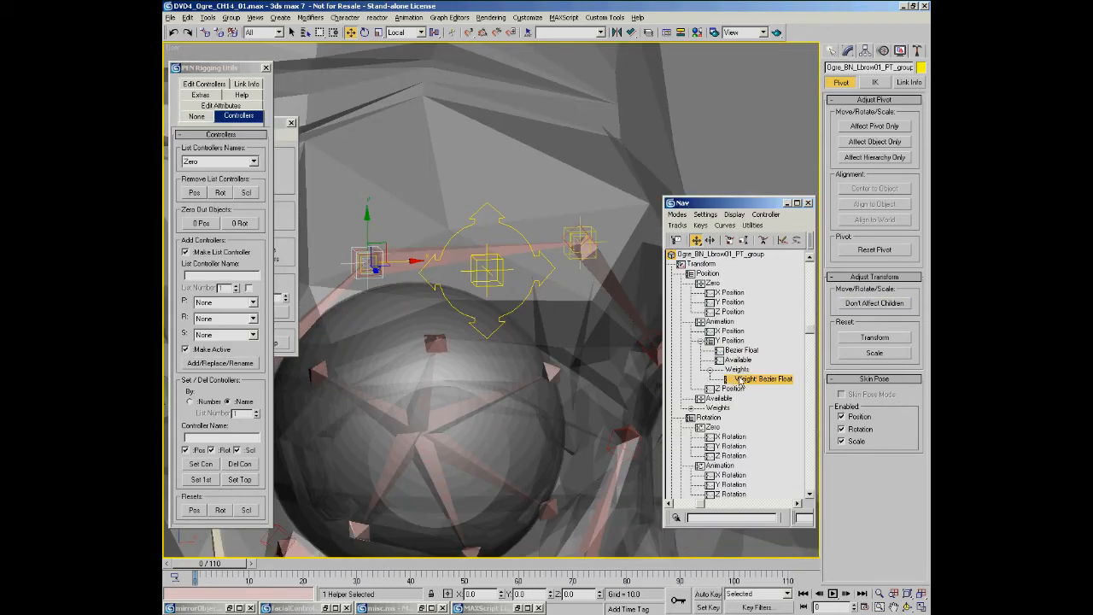
pyautogui.click(738, 350)
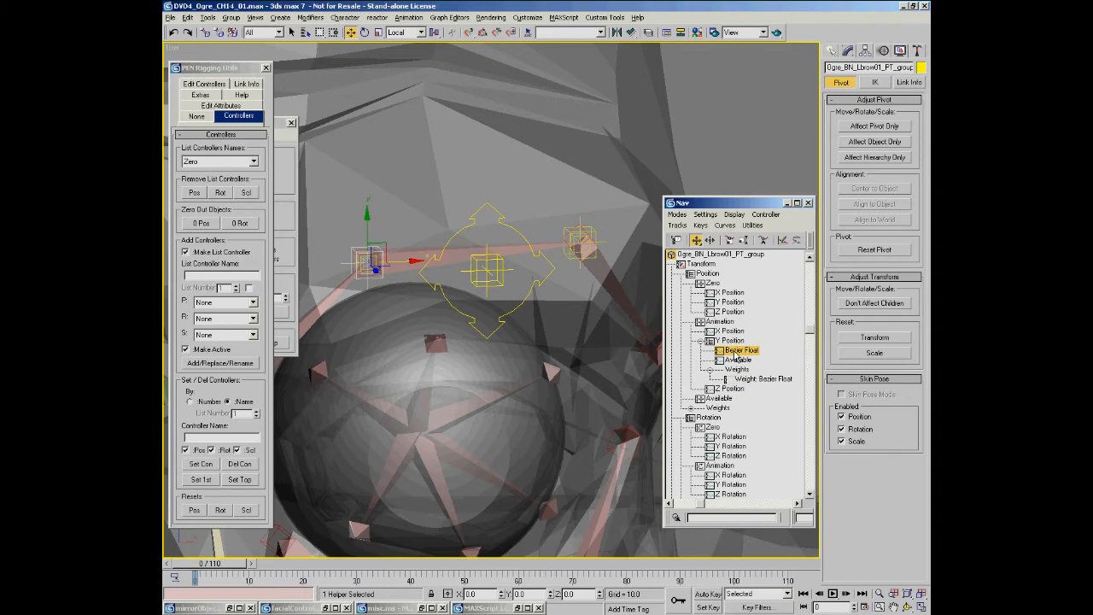
pyautogui.keyDown('alt'); pyautogui.moveTo(497, 300); pyautogui.dragTo(511, 280, button='middle'); pyautogui.keyUp('alt')
pyautogui.keyDown('alt'); pyautogui.moveTo(447, 238); pyautogui.dragTo(432, 250, button='middle'); pyautogui.keyUp('alt')
pyautogui.hotkey('ctrl', 'r')
pyautogui.moveTo(454, 268); pyautogui.dragTo(461, 266)
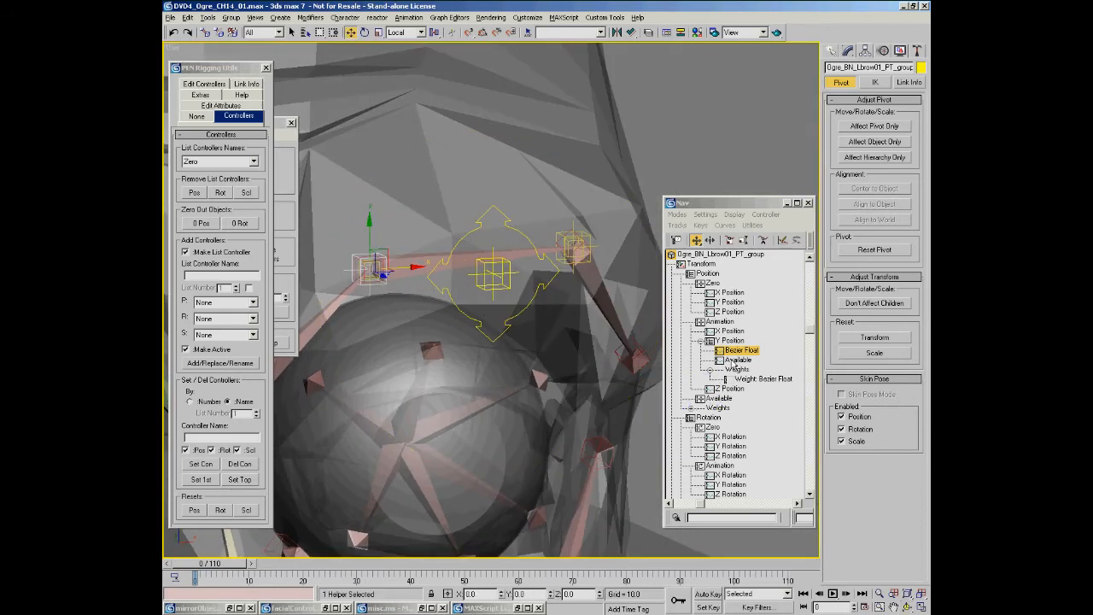
pyautogui.click(737, 360)
pyautogui.click(739, 350)
pyautogui.keyDown('alt'); pyautogui.moveTo(461, 326); pyautogui.dragTo(437, 310, button='middle'); pyautogui.keyUp('alt')
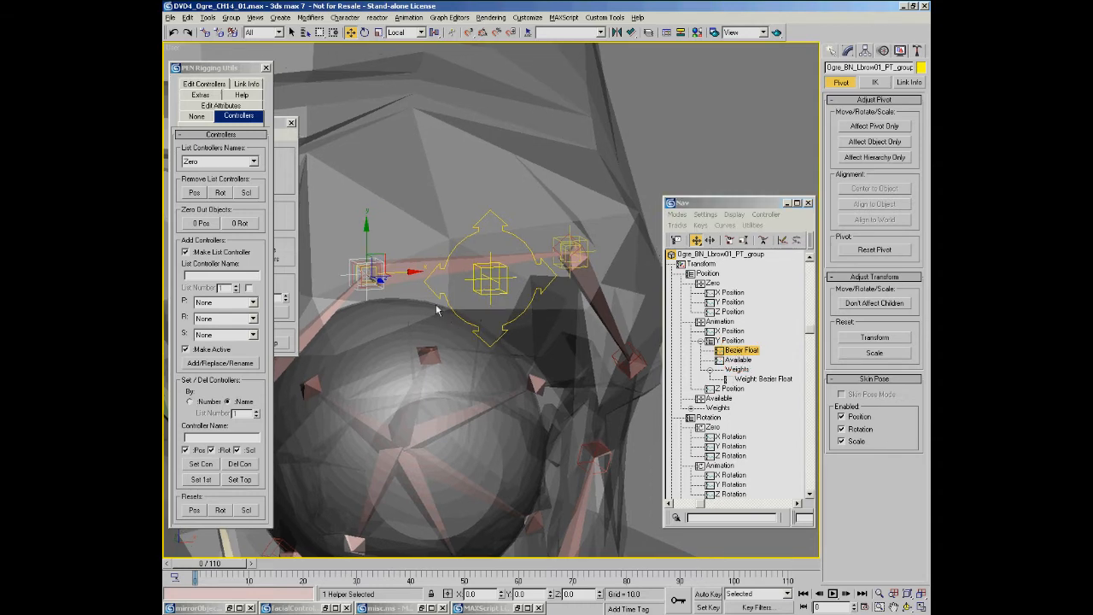
# Wire the inner left brow group's Available slot under animated Y Position one-way from the arrow control's animated Y Position
pyautogui.rightClick(395, 365)
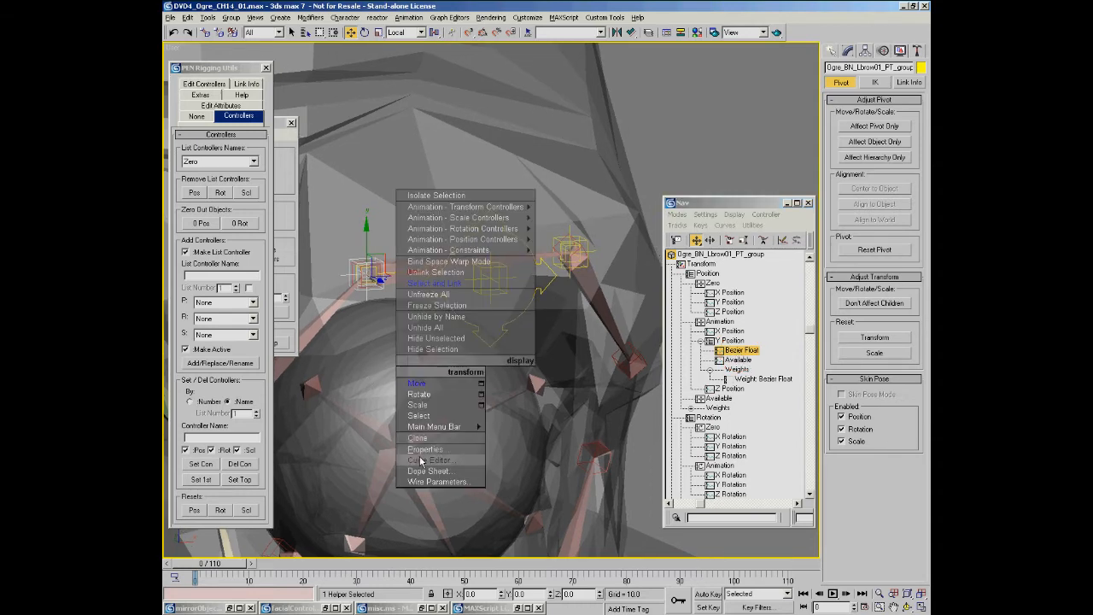
pyautogui.click(418, 482)
pyautogui.moveTo(376, 279)
pyautogui.moveTo(431, 280)
pyautogui.moveTo(475, 291)
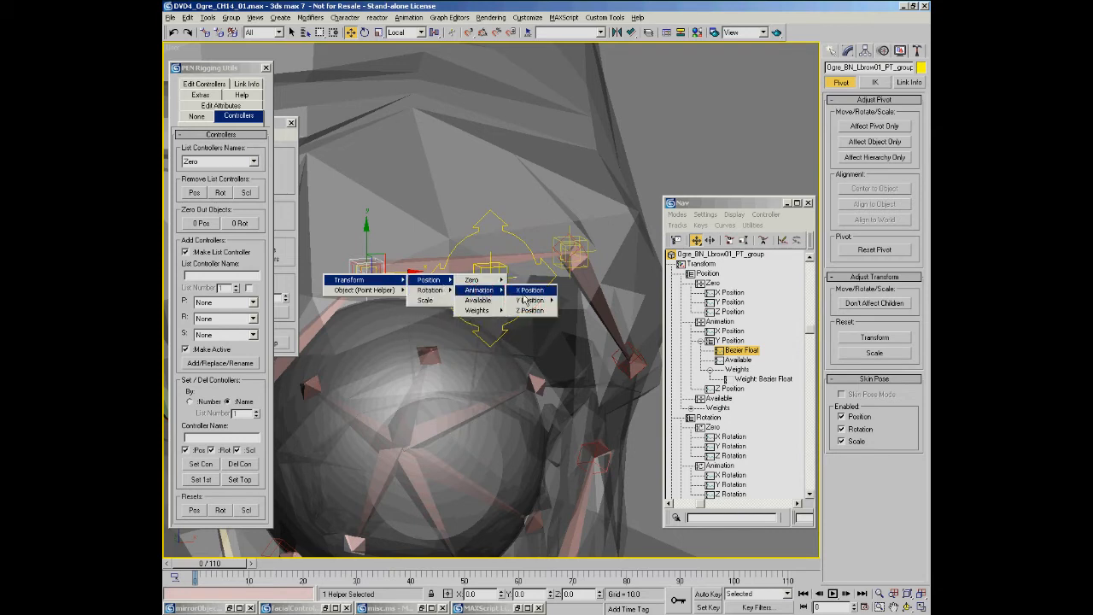
pyautogui.moveTo(529, 300)
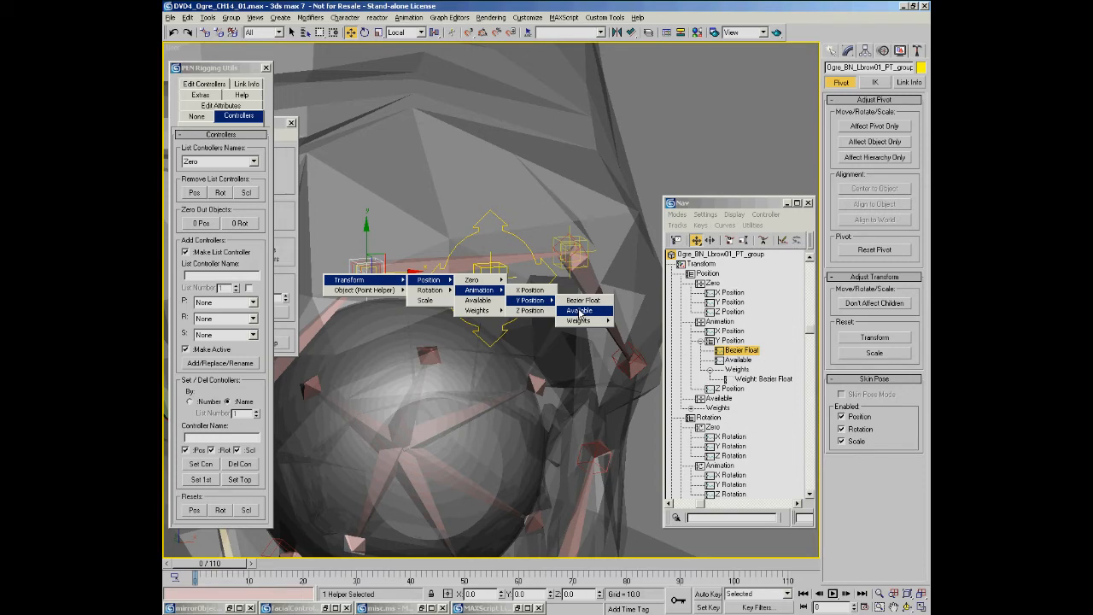
pyautogui.click(579, 311)
pyautogui.click(511, 228)
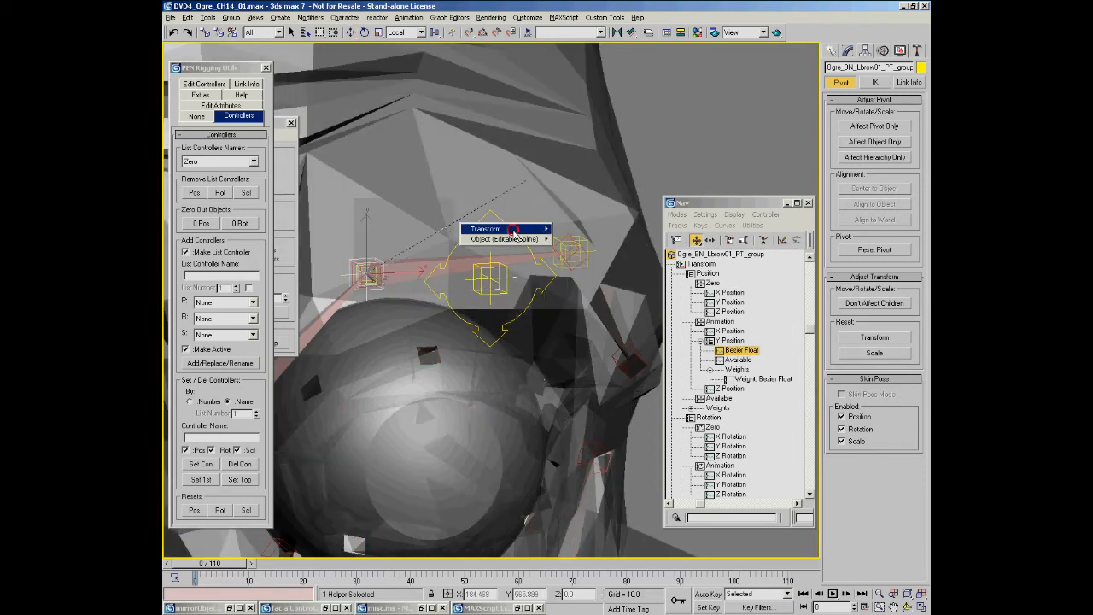
pyautogui.moveTo(512, 231)
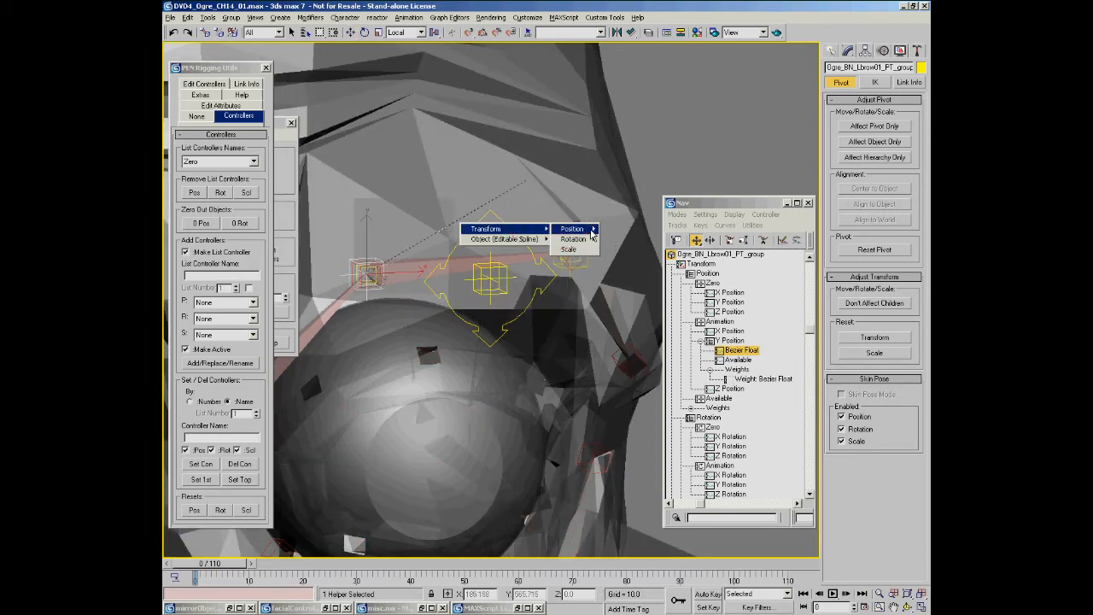
pyautogui.moveTo(592, 231)
pyautogui.moveTo(623, 239)
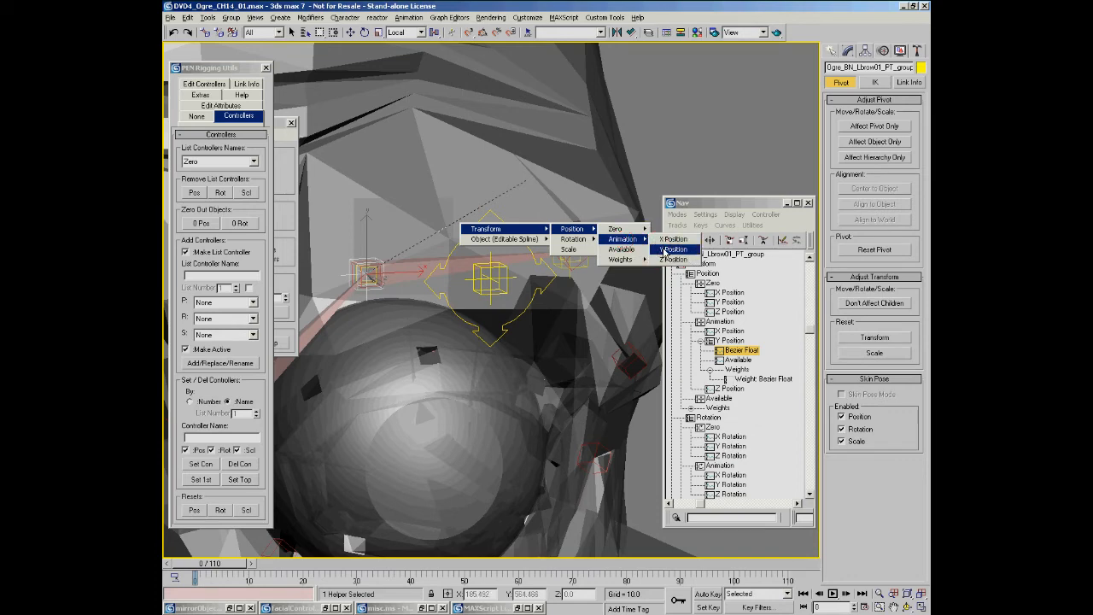
pyautogui.click(666, 249)
pyautogui.click(514, 402)
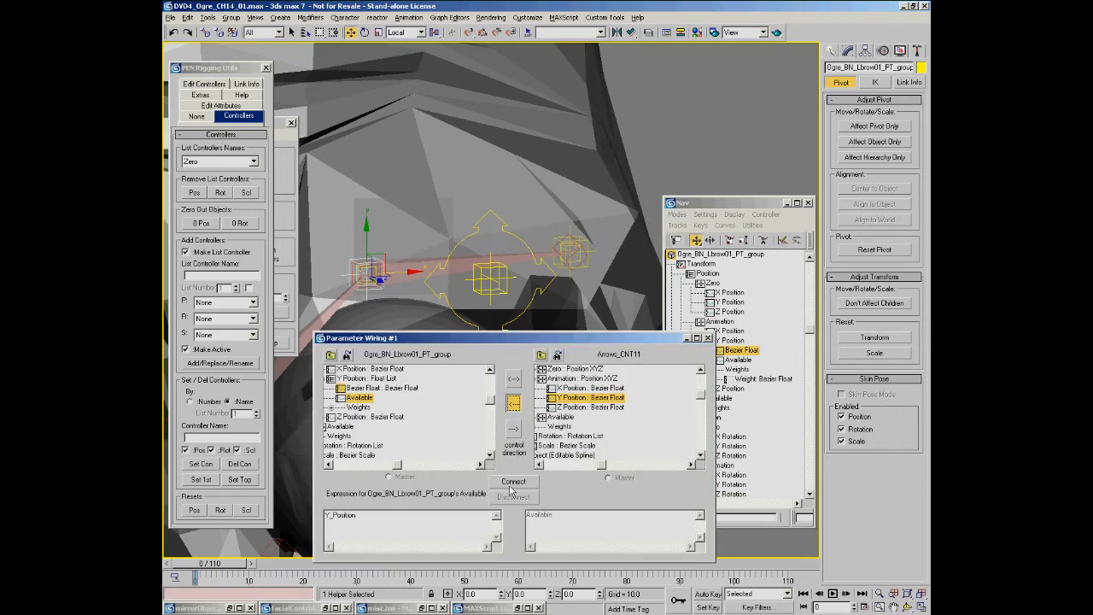
pyautogui.click(513, 483)
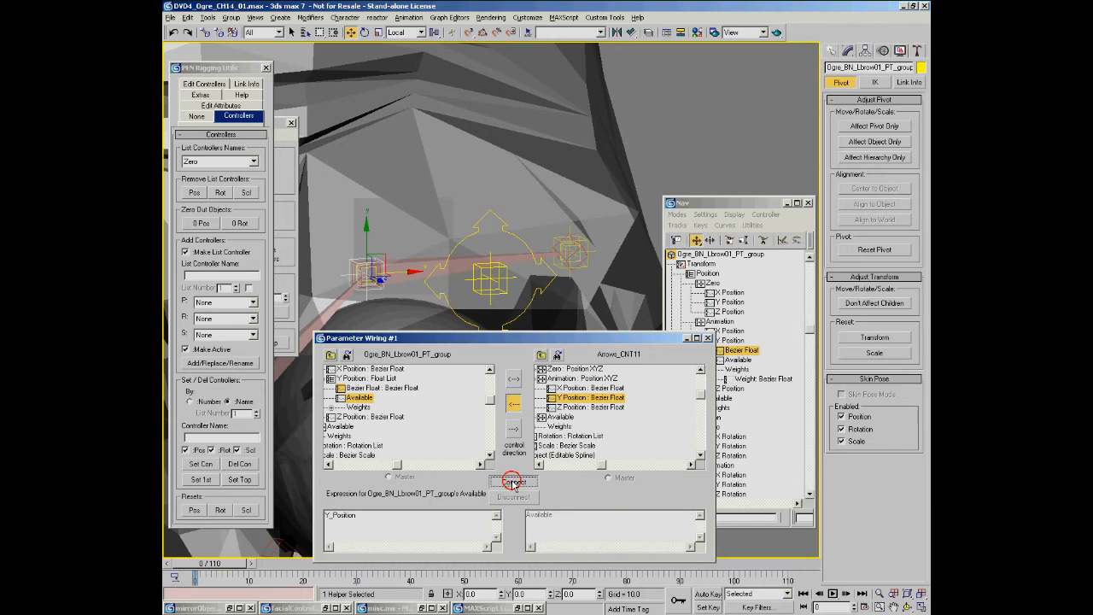
# Test the wired inner left brow group by moving the arrow control, and cancel the move
pyautogui.click(504, 232)
pyautogui.moveTo(500, 247); pyautogui.dragTo(519, 181, button='middle')
pyautogui.scroll(-3, 516, 179)
pyautogui.moveTo(517, 179); pyautogui.dragTo(515, 150)
pyautogui.rightClick(516, 150)
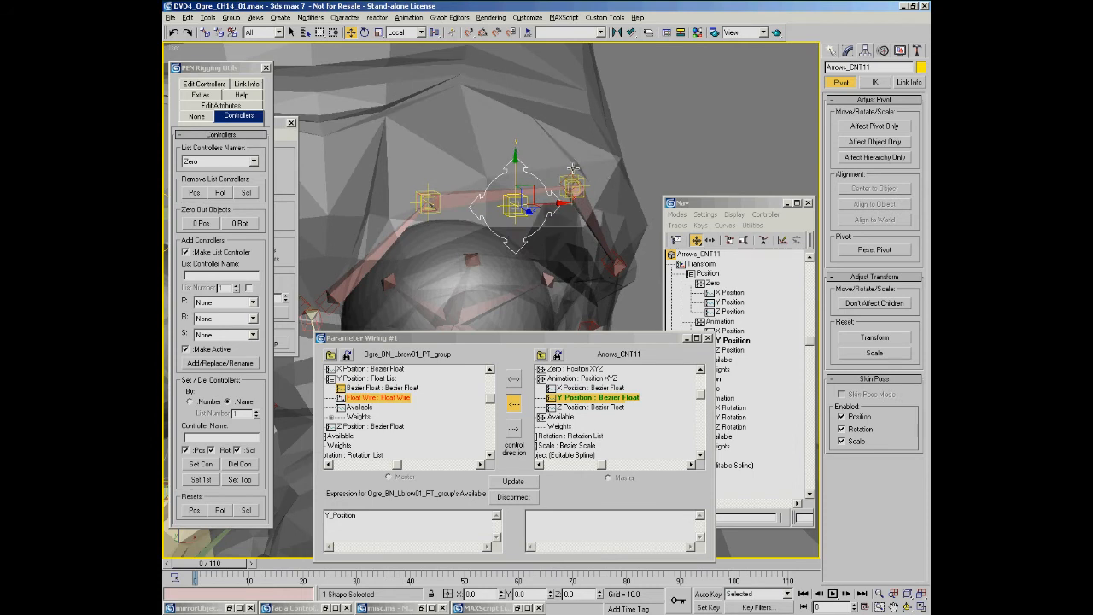
# Select the outer left brow point group
pyautogui.click(577, 176)
pyautogui.rightClick(530, 220)
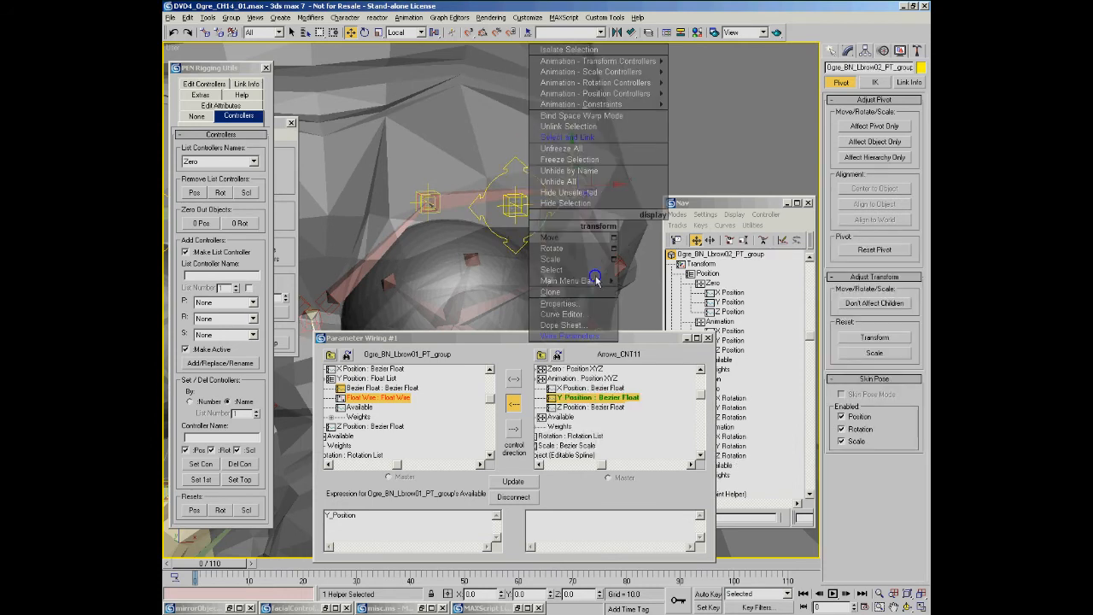
pyautogui.click(570, 336)
pyautogui.click(578, 191)
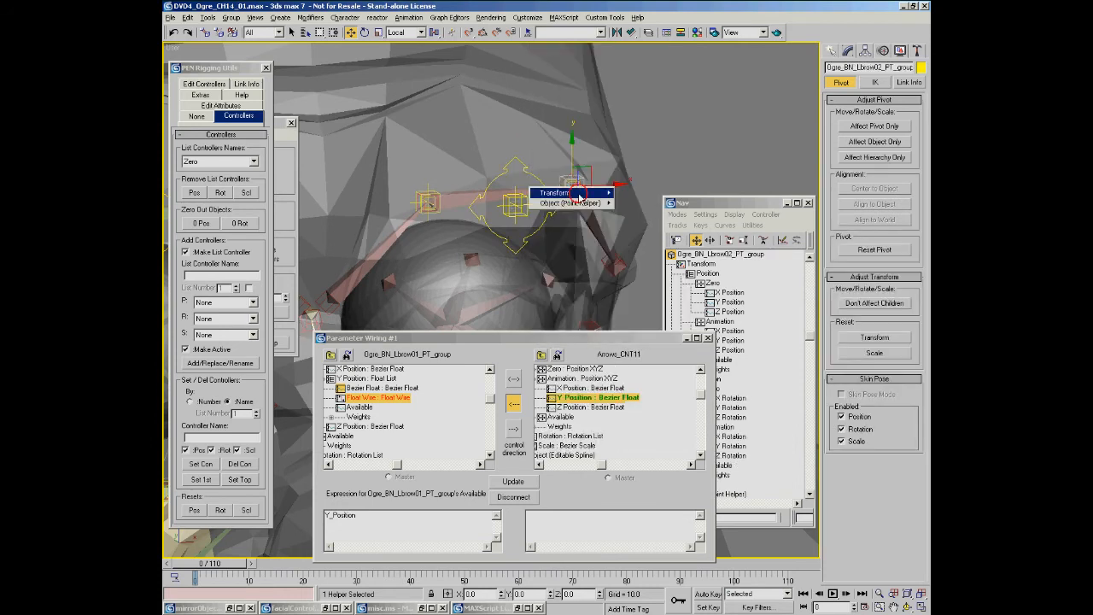
pyautogui.click(762, 4)
# Assign a Float List controller to the outer left brow group's animated Y Position
pyautogui.click(749, 202)
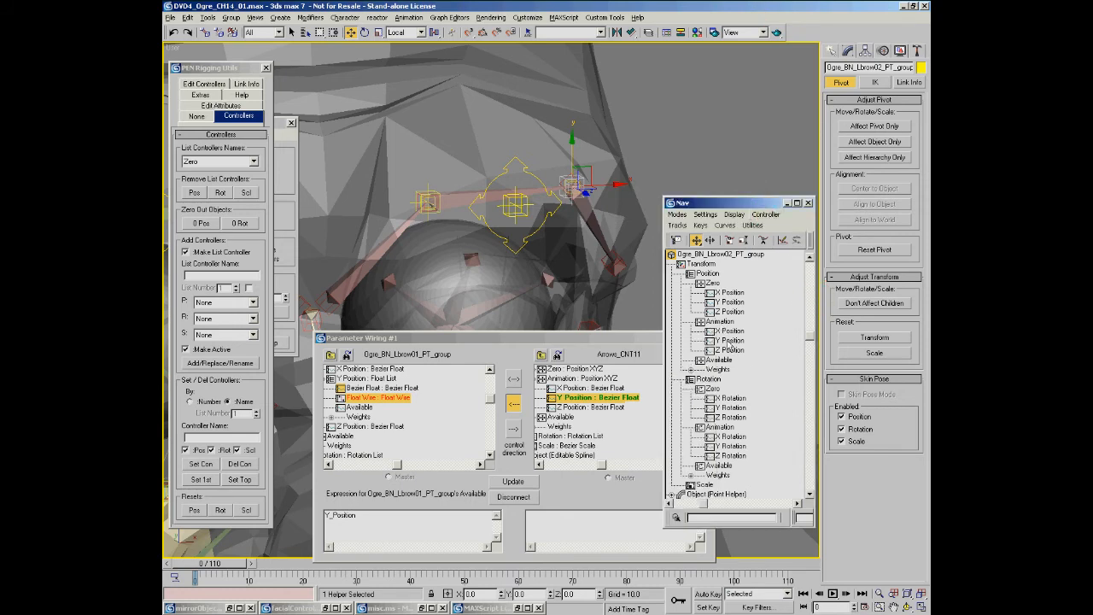
pyautogui.rightClick(732, 341)
pyautogui.click(756, 366)
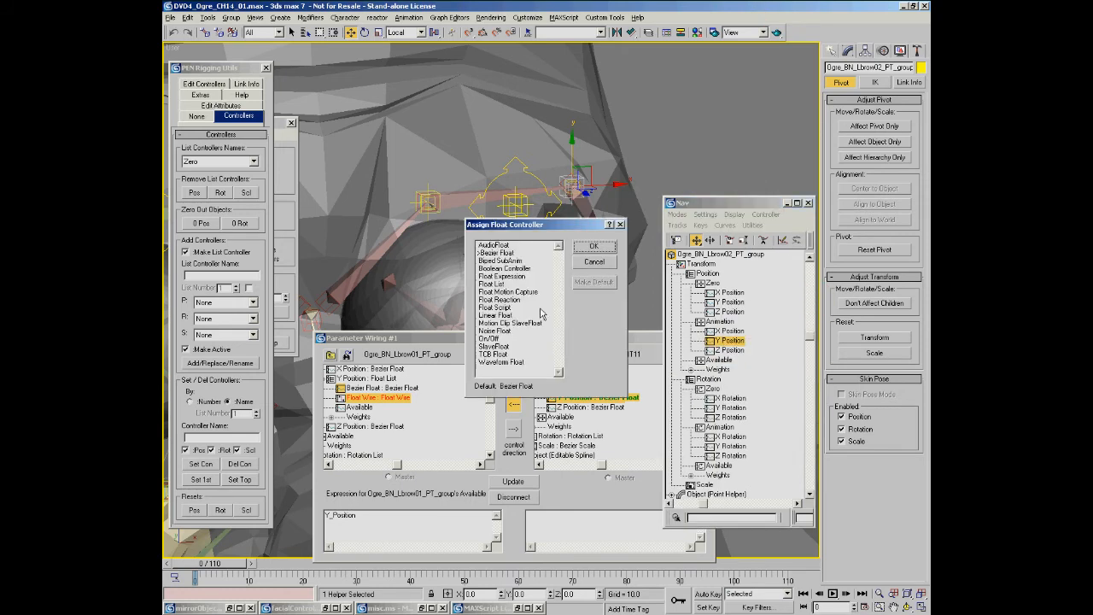
pyautogui.doubleClick(495, 284)
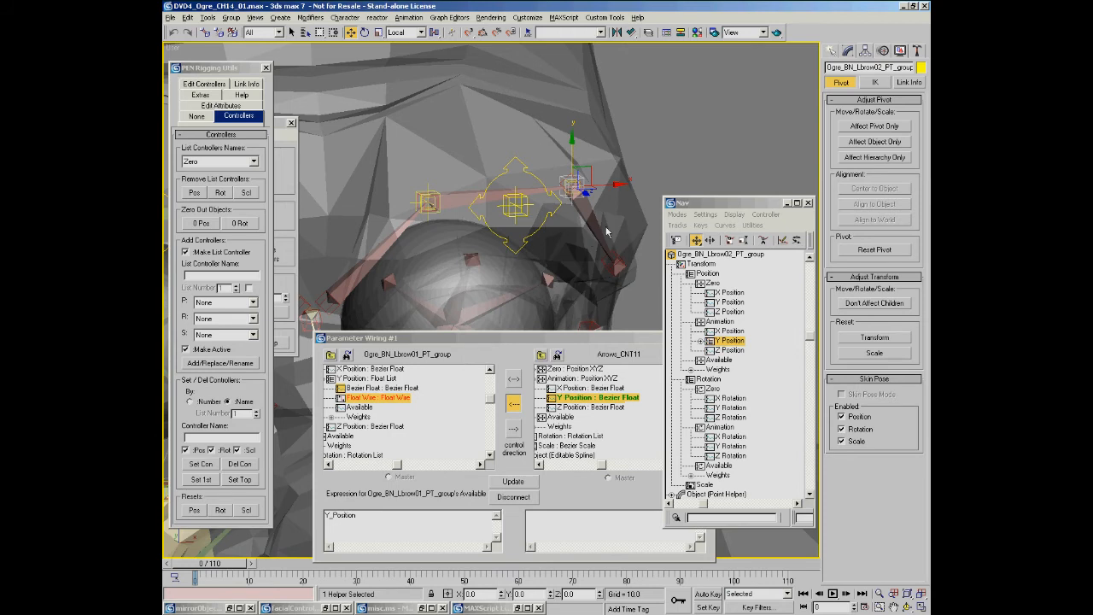
# Wire the outer left brow group's Available slot under animated Y Position one-way from the arrow control's animated Y Position
pyautogui.rightClick(528, 194)
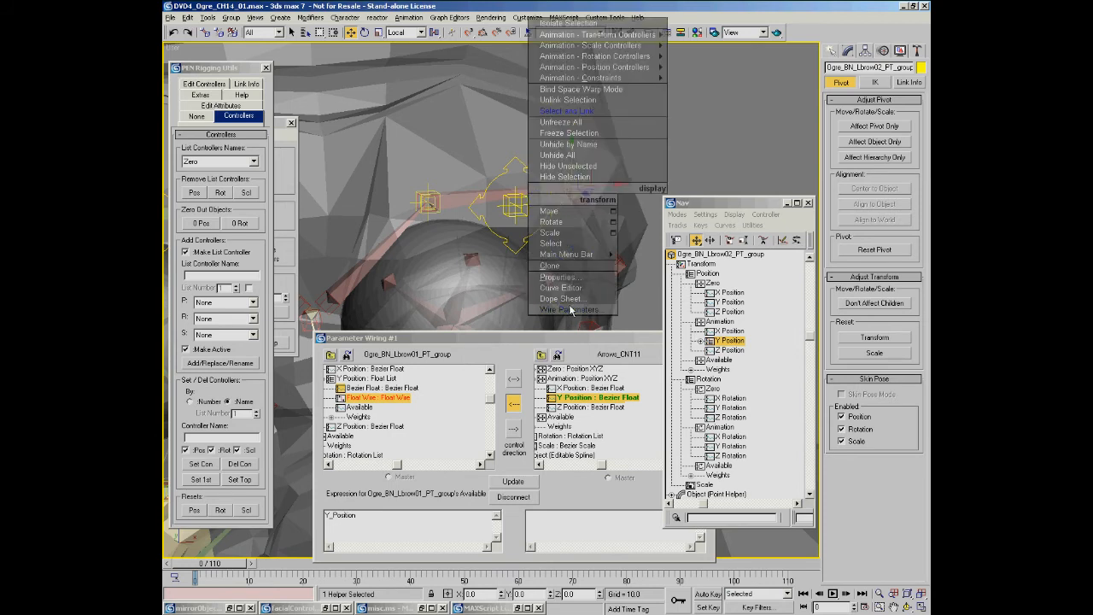
pyautogui.click(570, 309)
pyautogui.moveTo(566, 193)
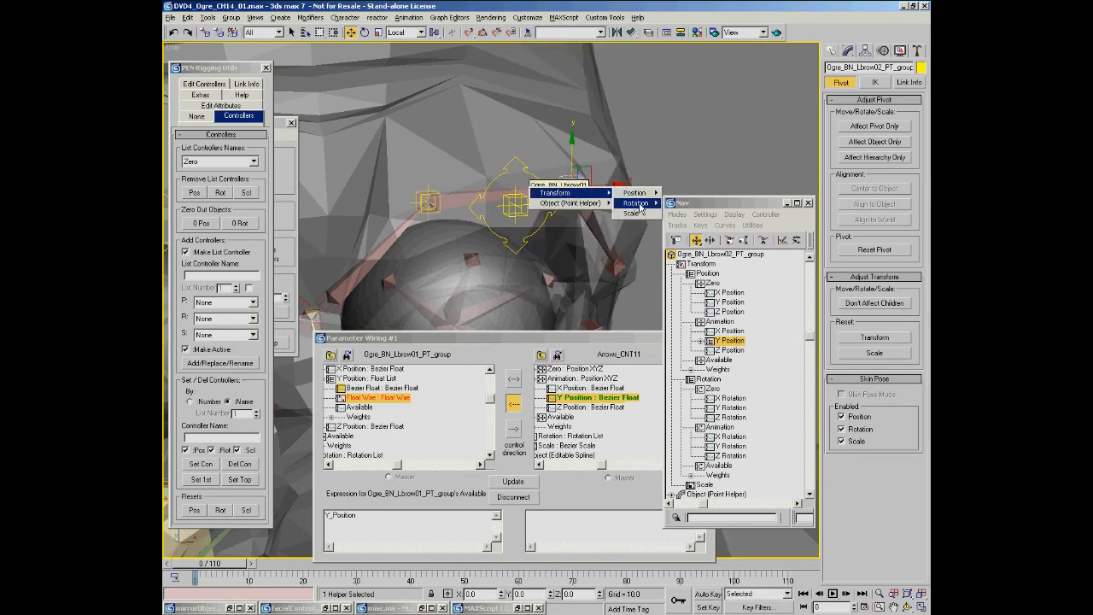
pyautogui.moveTo(644, 193)
pyautogui.moveTo(685, 204)
pyautogui.moveTo(743, 213)
pyautogui.click(780, 224)
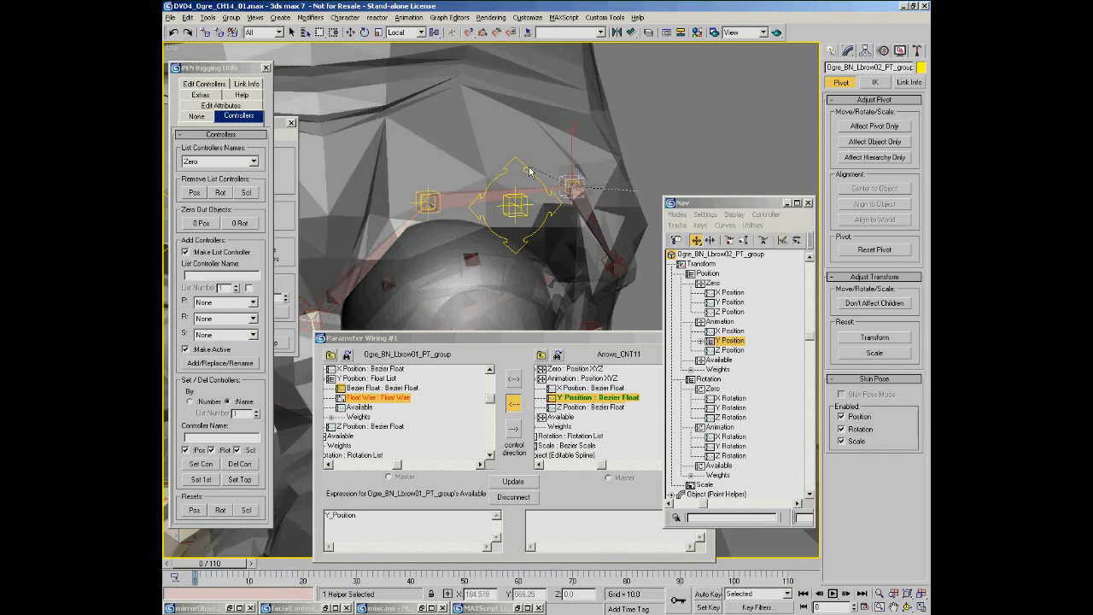
pyautogui.click(522, 169)
pyautogui.moveTo(547, 176)
pyautogui.moveTo(589, 176)
pyautogui.moveTo(641, 186)
pyautogui.click(689, 196)
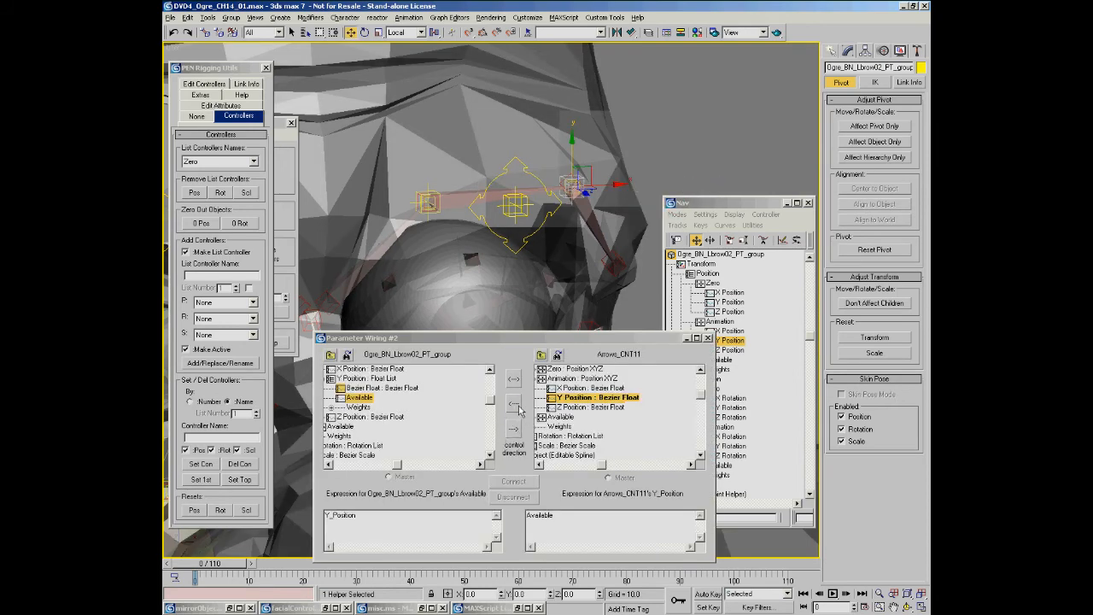
pyautogui.click(514, 404)
pyautogui.click(513, 481)
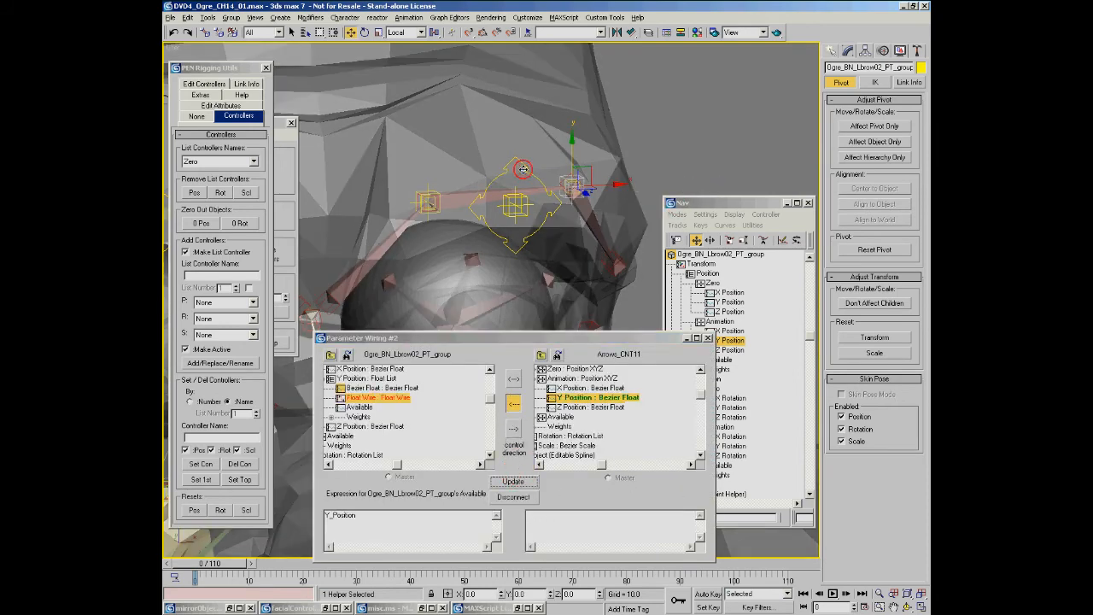
# Test both wired left brow groups by moving the arrow control, and cancel the move
pyautogui.click(521, 169)
pyautogui.moveTo(518, 167); pyautogui.dragTo(474, 175)
pyautogui.rightClick(472, 178)
# Select the inner left brow group and open its motion parameters
pyautogui.click(426, 183)
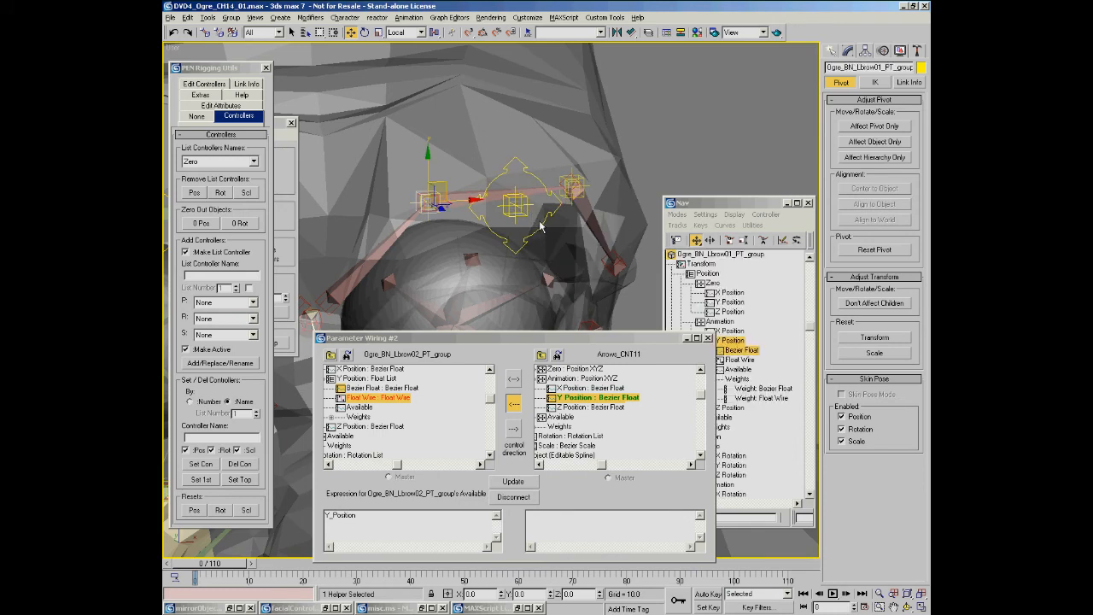
pyautogui.moveTo(479, 231); pyautogui.dragTo(495, 234, button='middle')
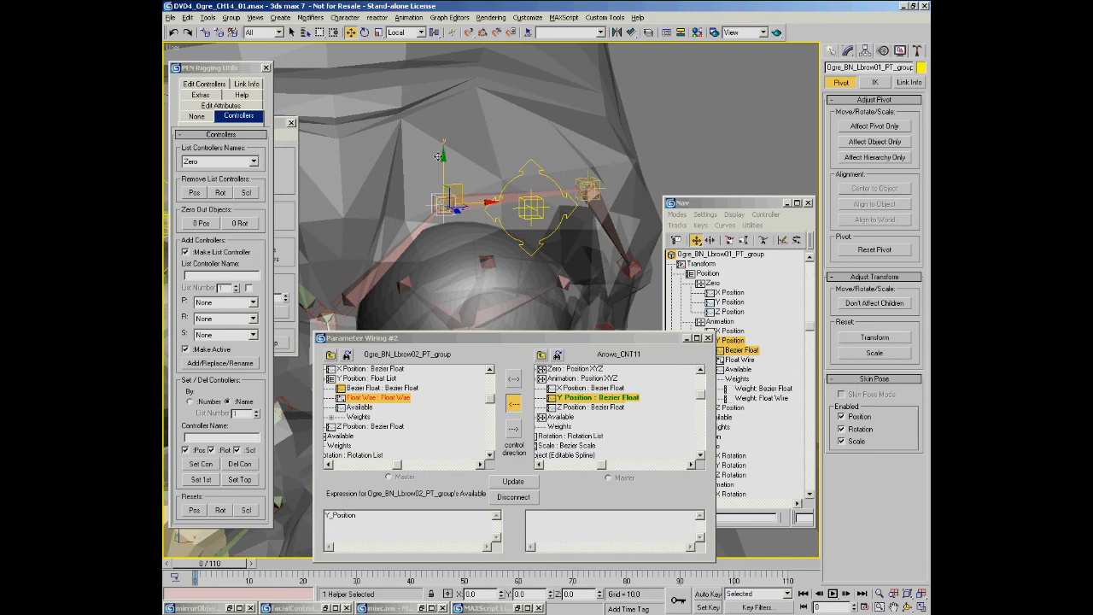
pyautogui.moveTo(481, 209); pyautogui.dragTo(473, 216, button='middle')
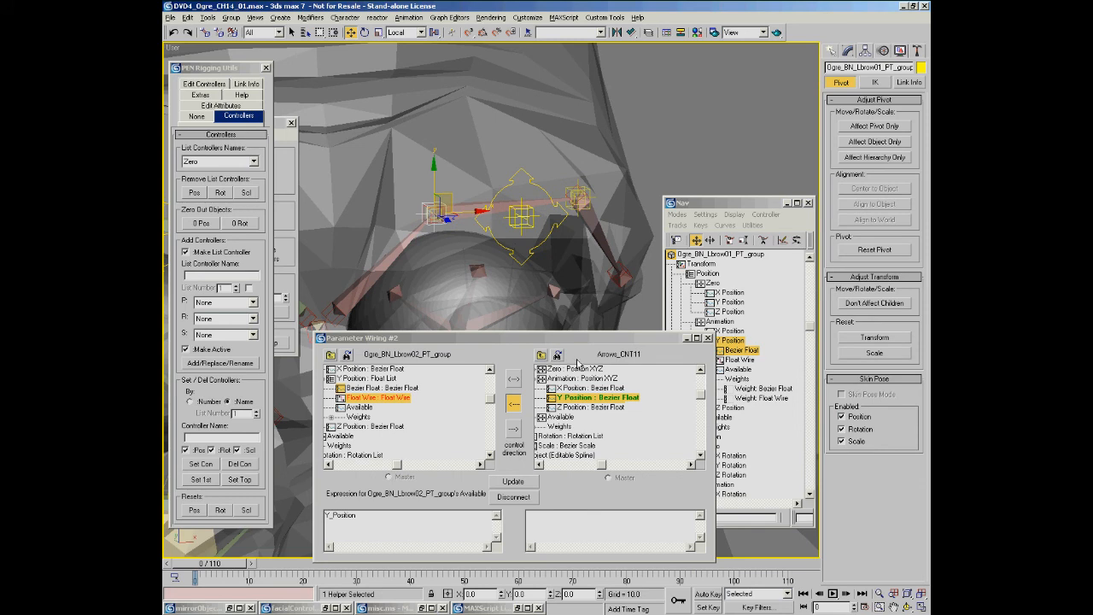
pyautogui.click(885, 52)
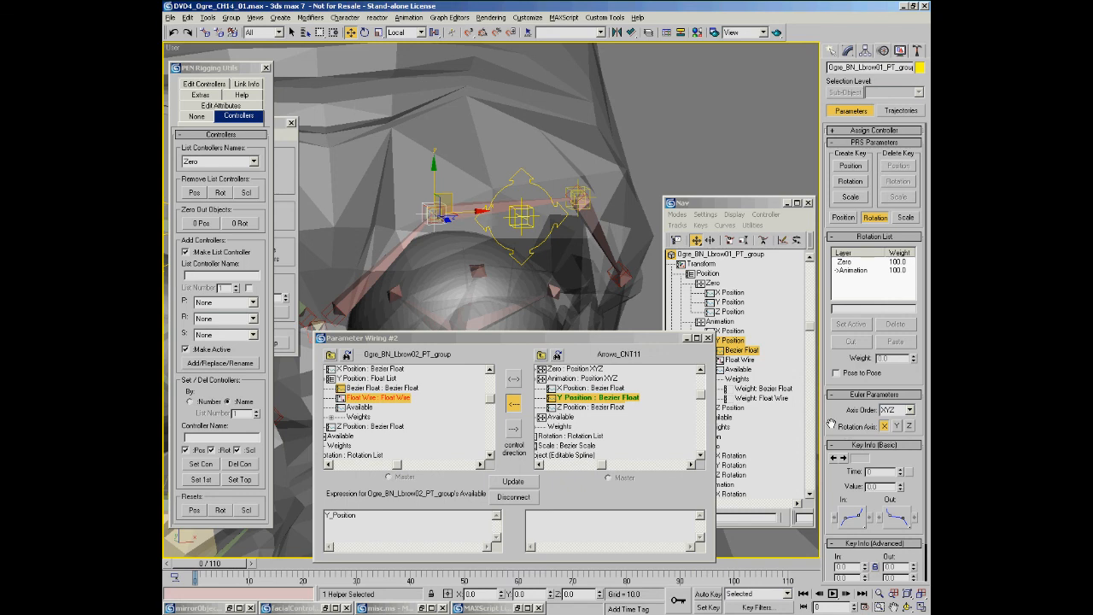
pyautogui.moveTo(476, 208); pyautogui.dragTo(454, 213, button='middle')
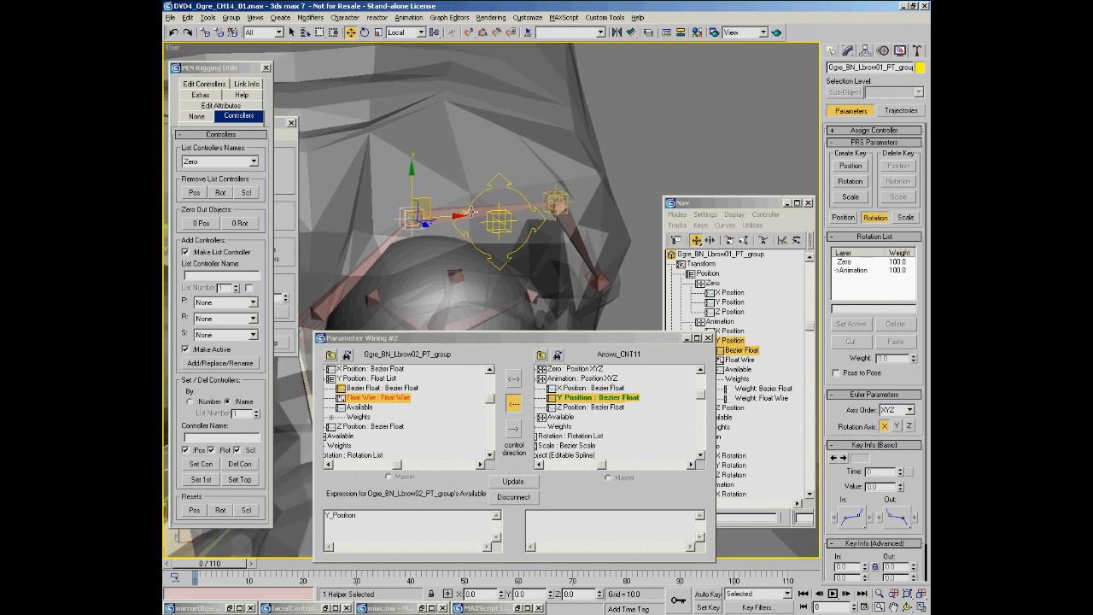
pyautogui.scroll(2, 463, 198)
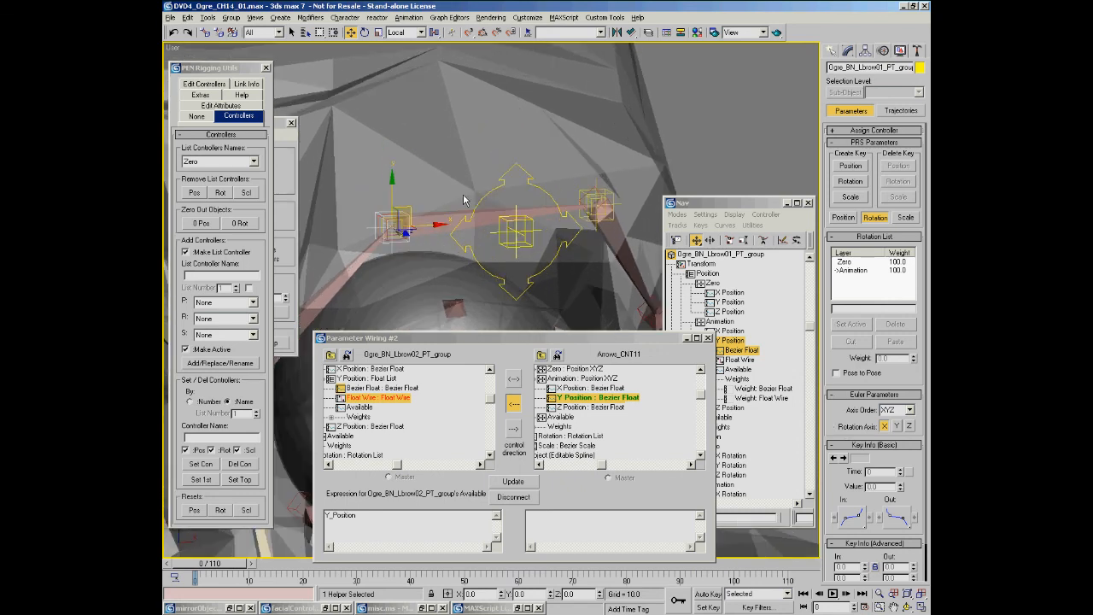